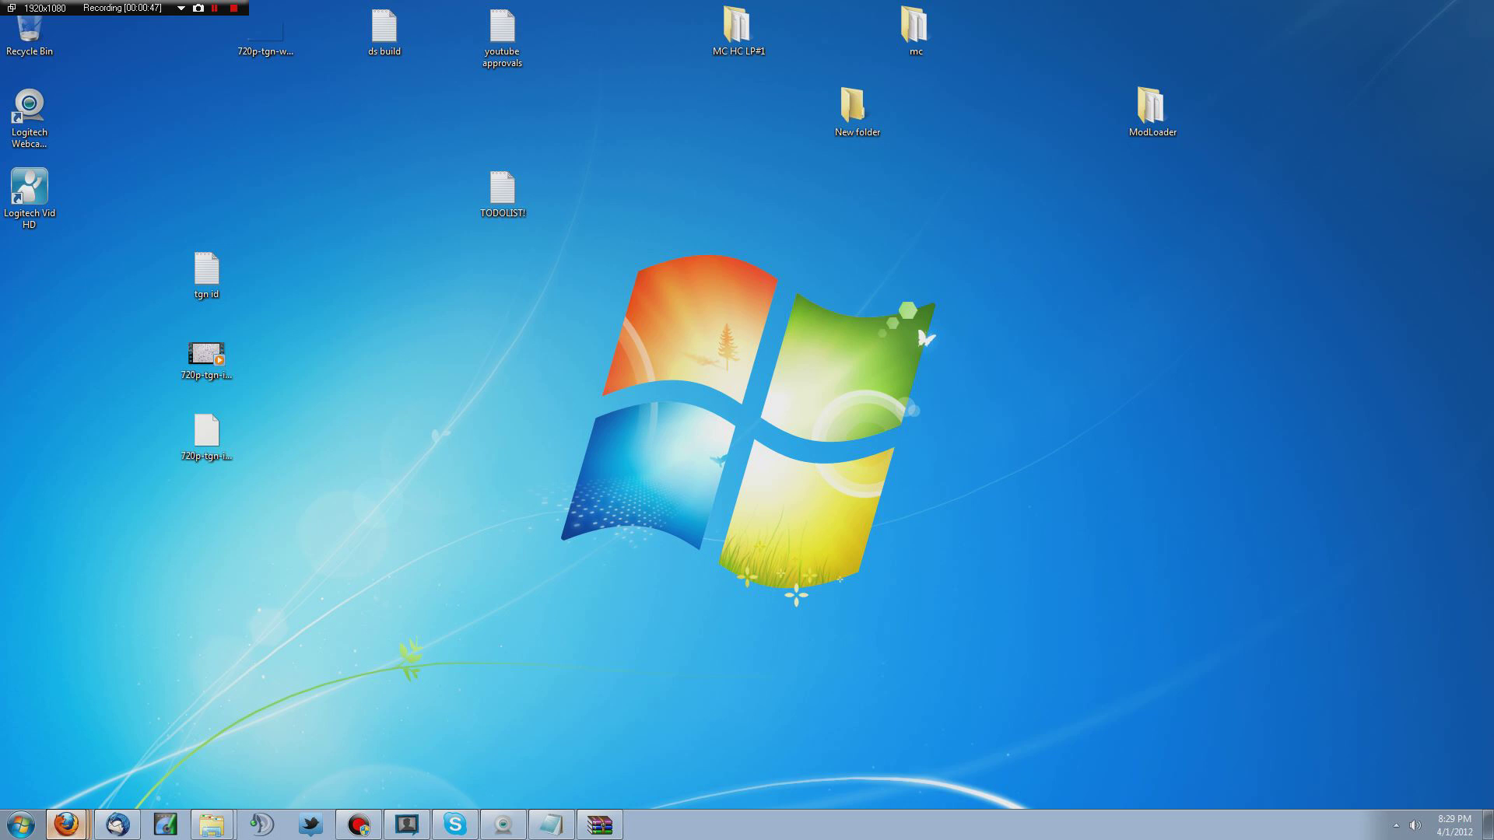
- Review the ModLoader 1.2.4 download page in Firefox, then move the browser to the other monitor
drag(1493, 74, 727, 101)
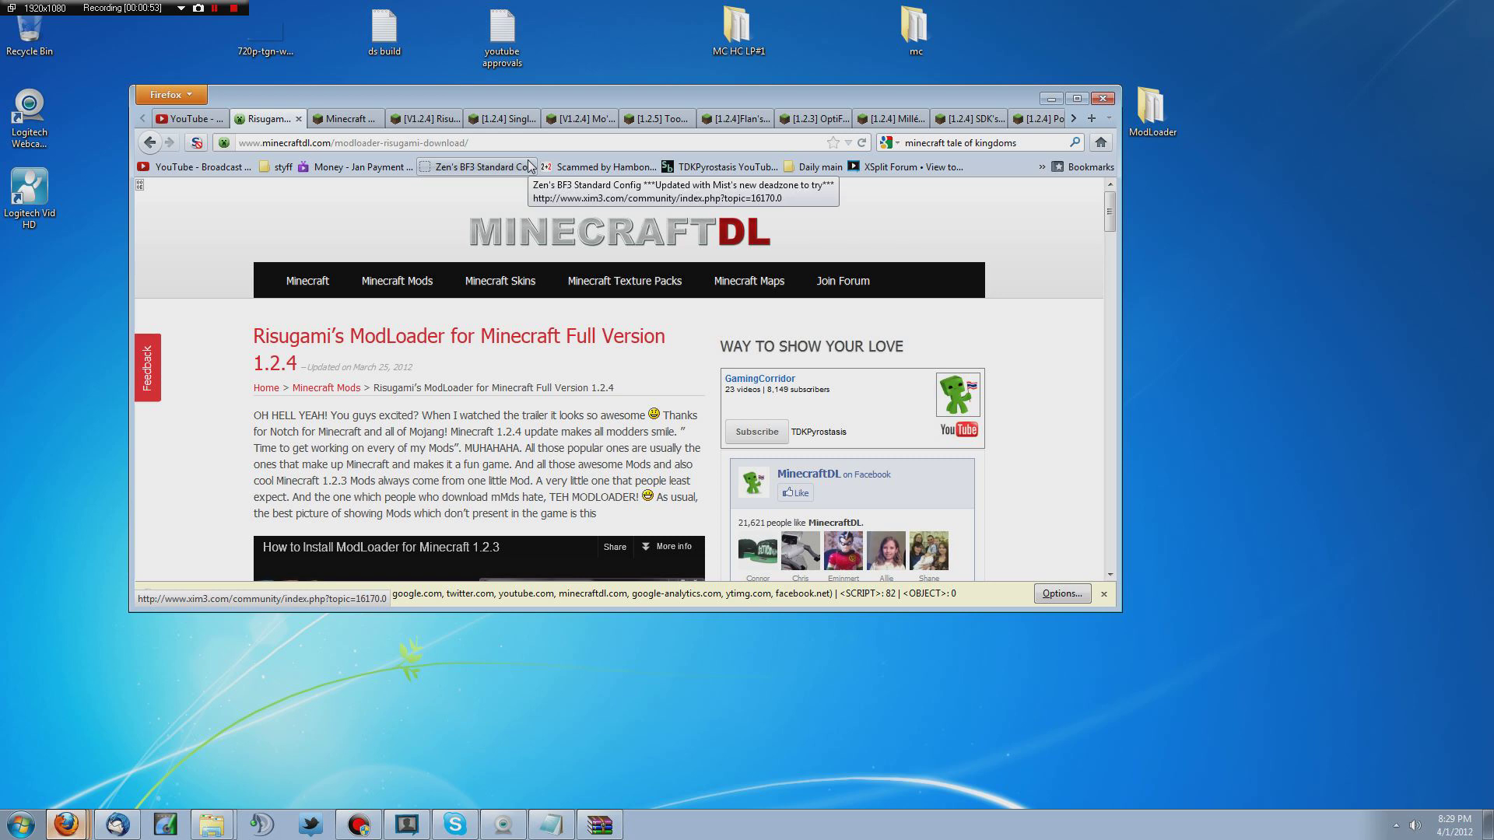
scroll(519, 325, down, 5)
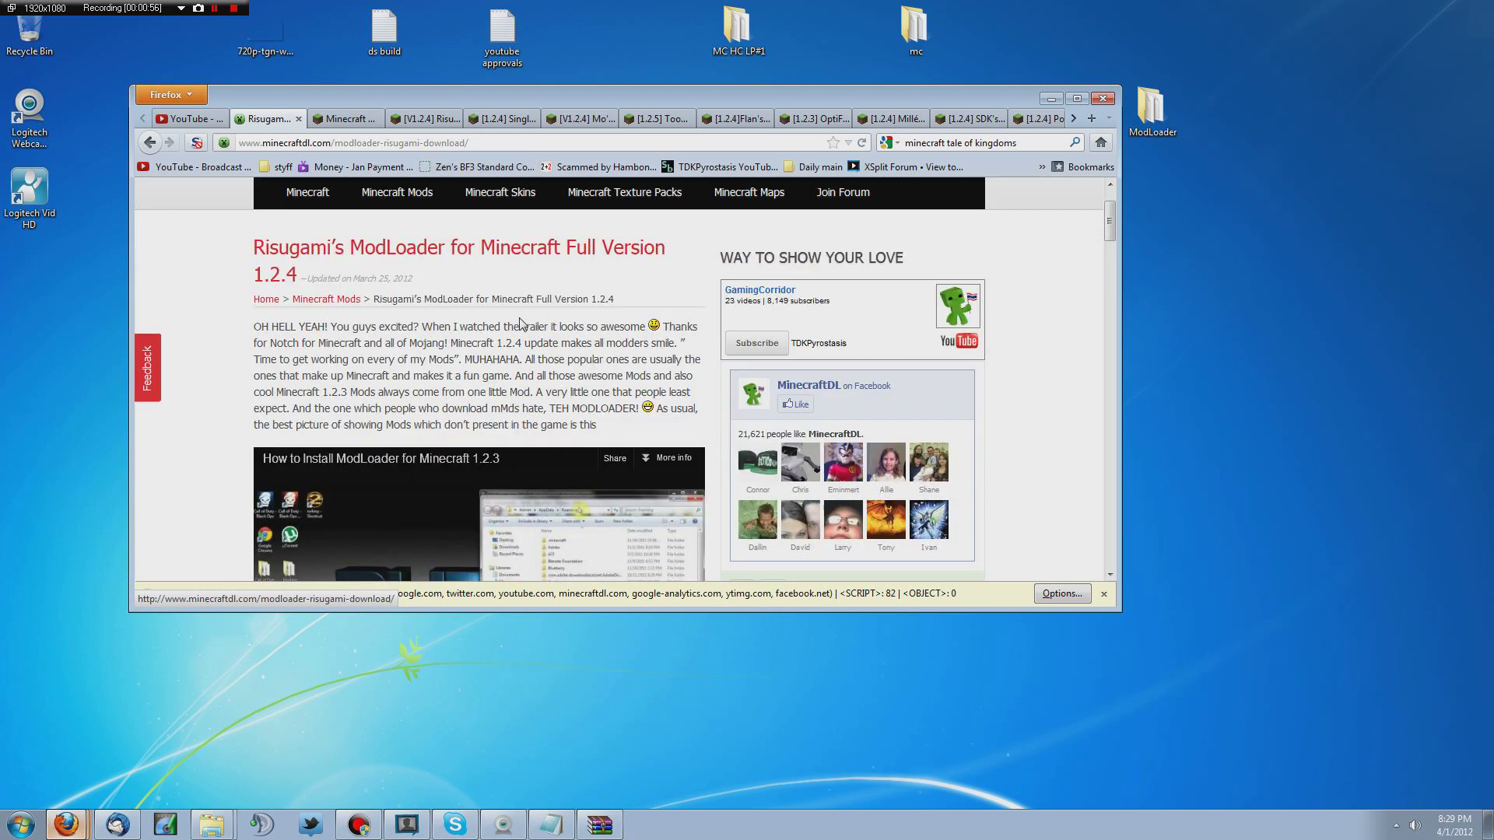
scroll(518, 325, down, 5)
scroll(630, 374, down, 8)
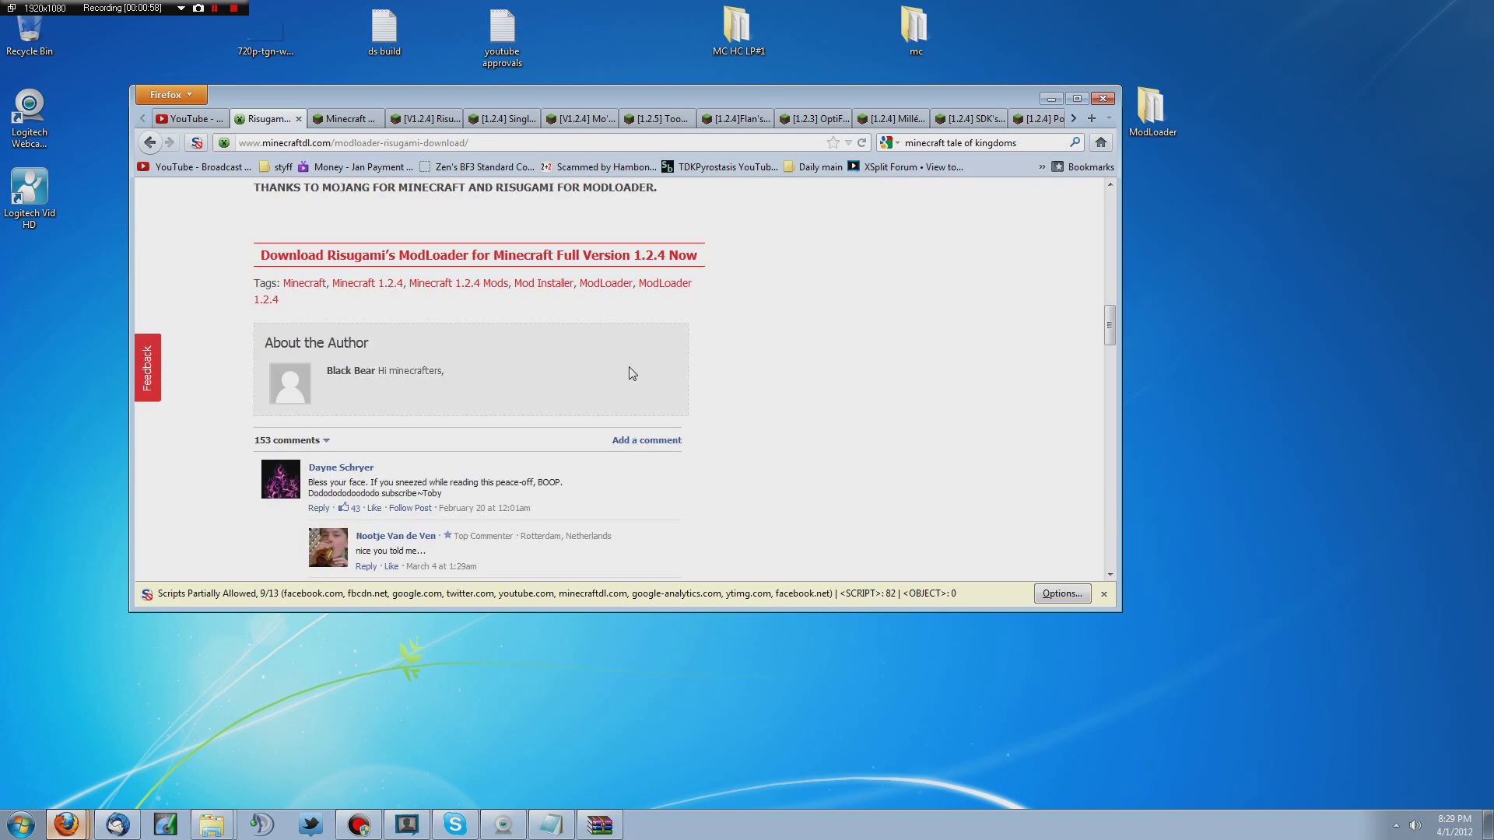
scroll(630, 374, up, 2)
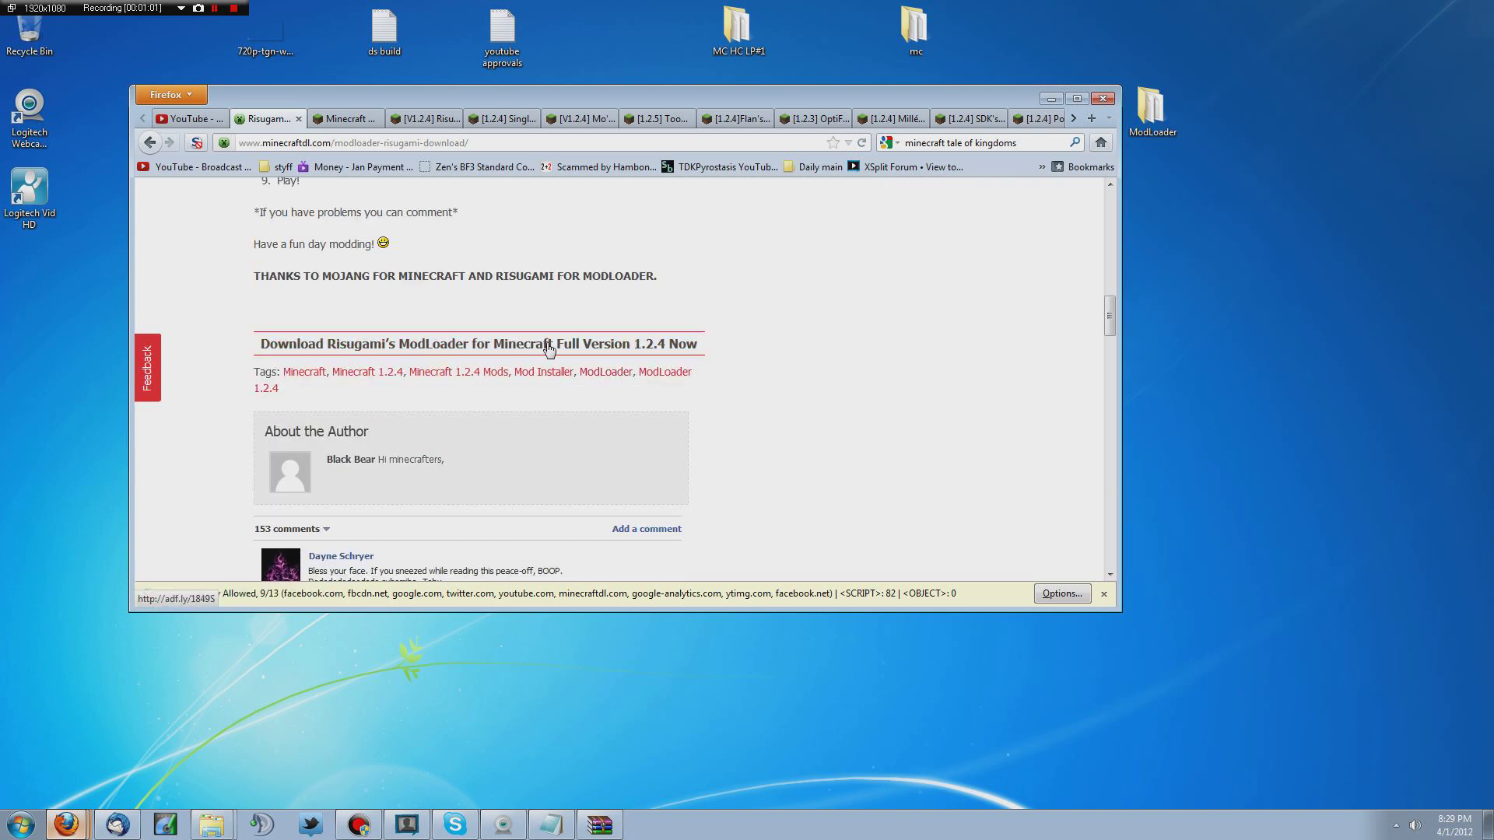
scroll(654, 449, up, 15)
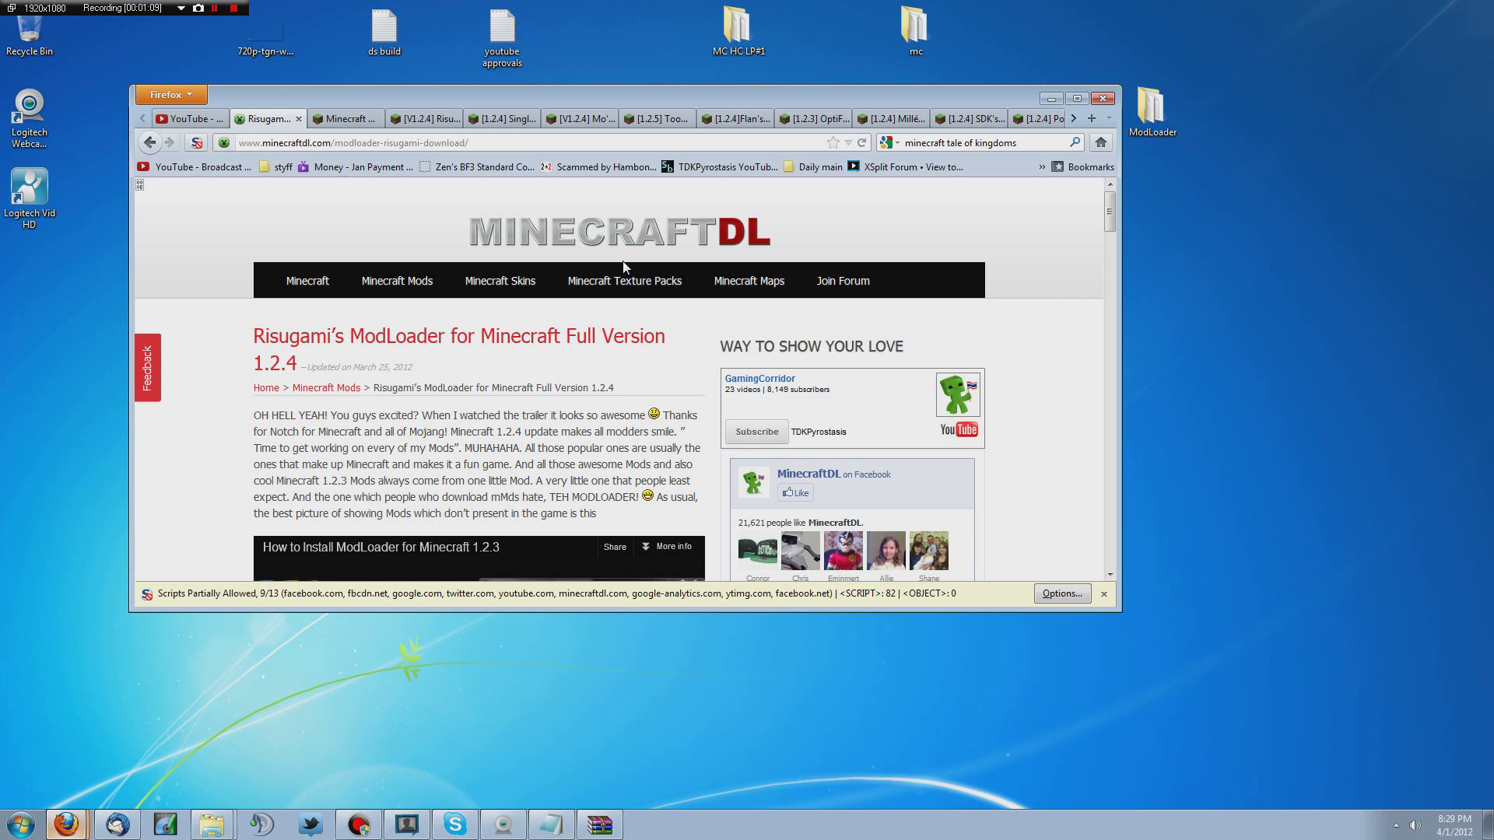
drag(695, 109, 1493, 234)
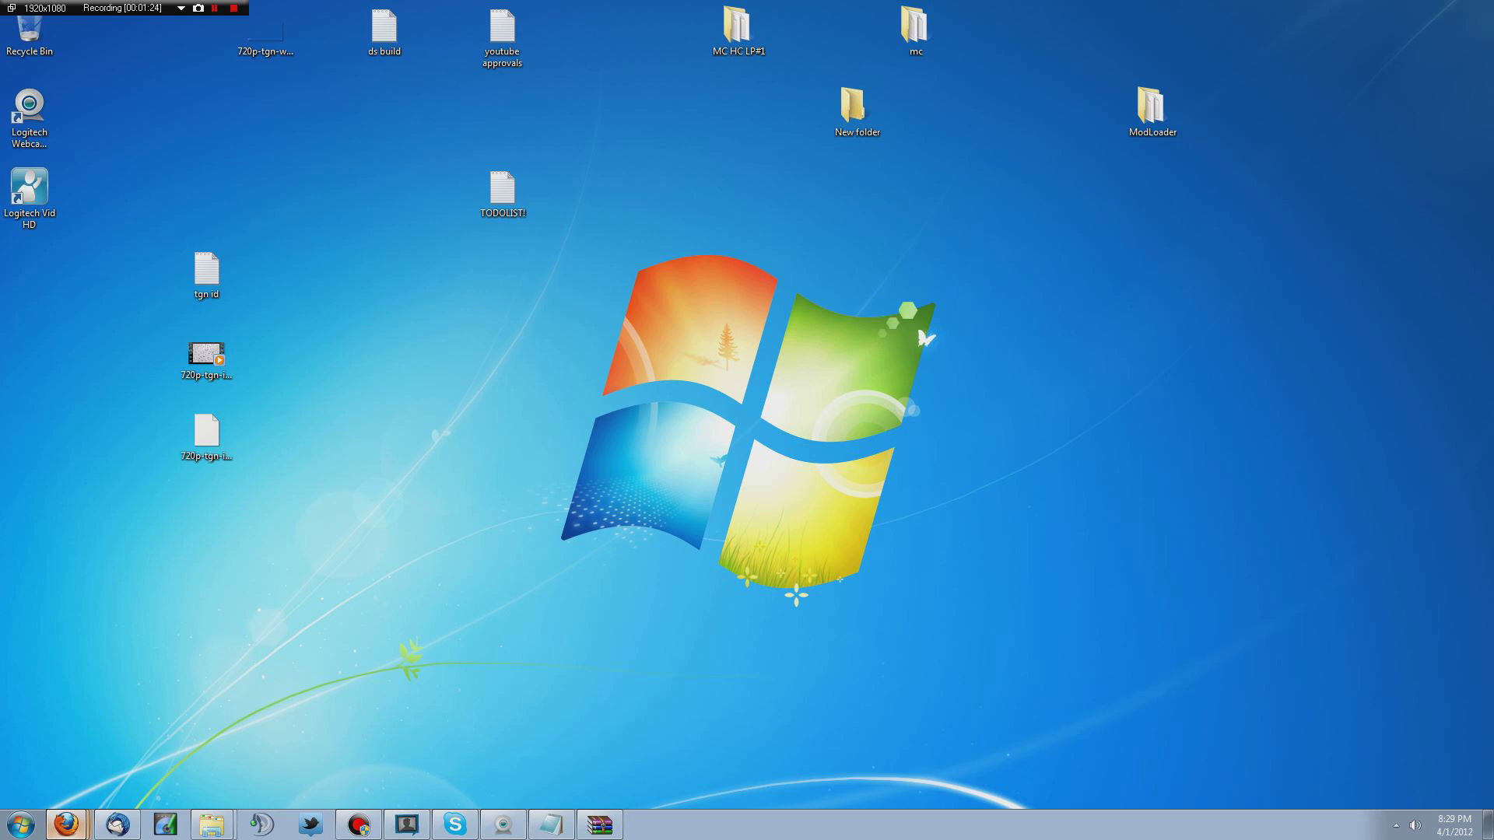
- Open Computer from the Start menu to list the drives
click(21, 825)
click(261, 615)
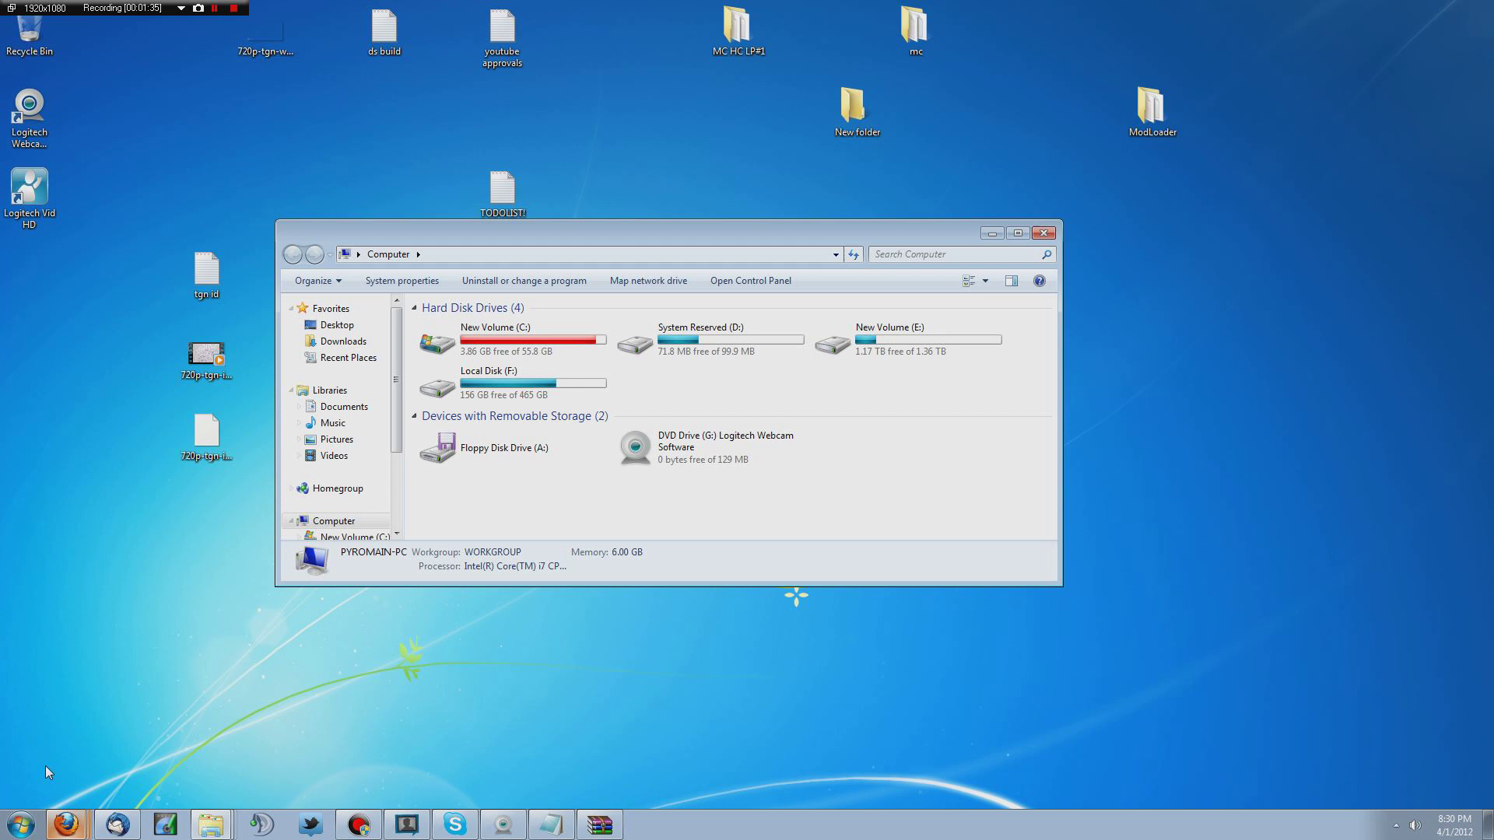
click(21, 825)
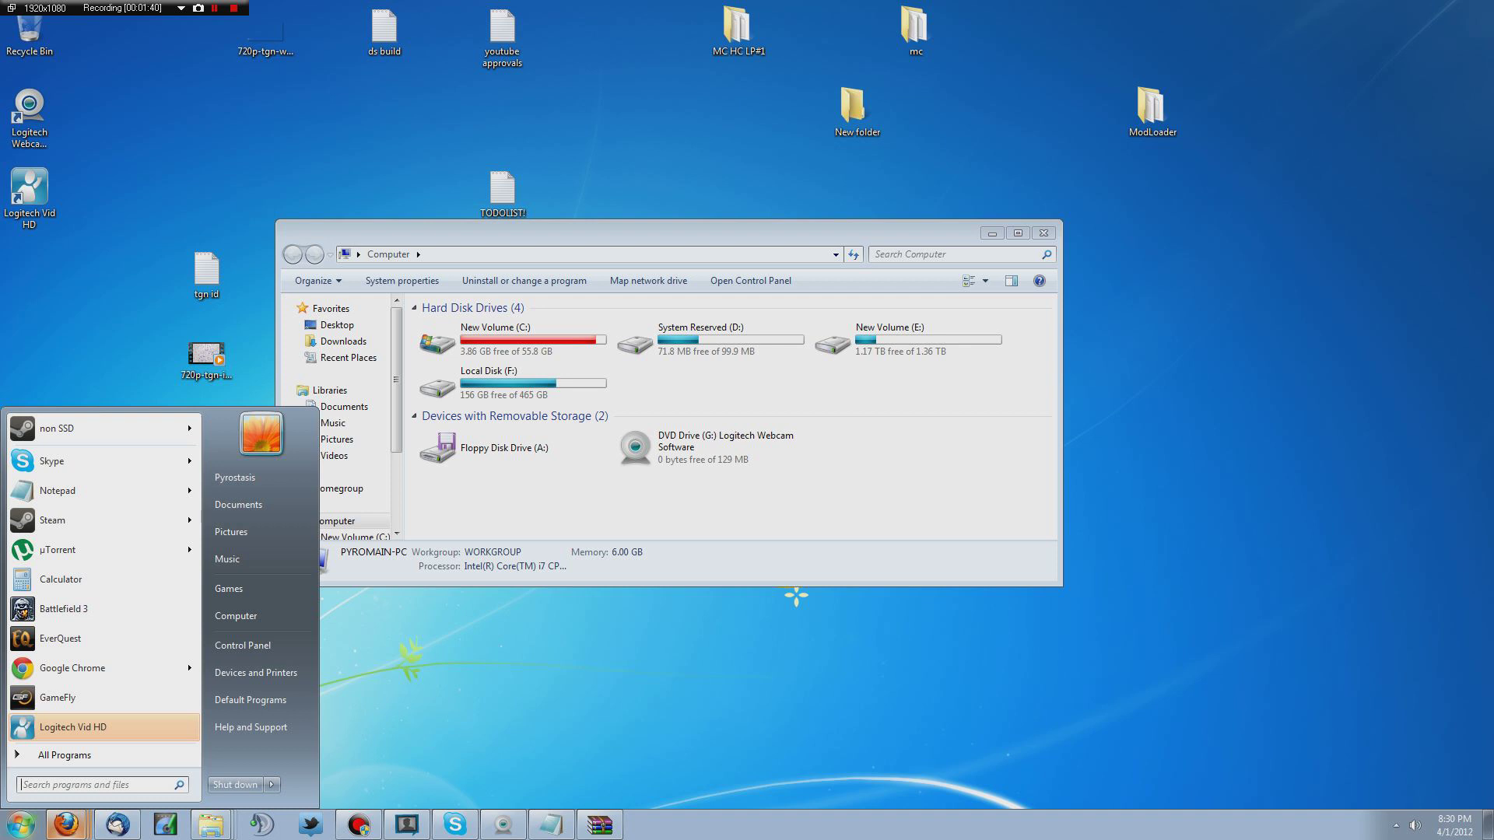
key(Escape)
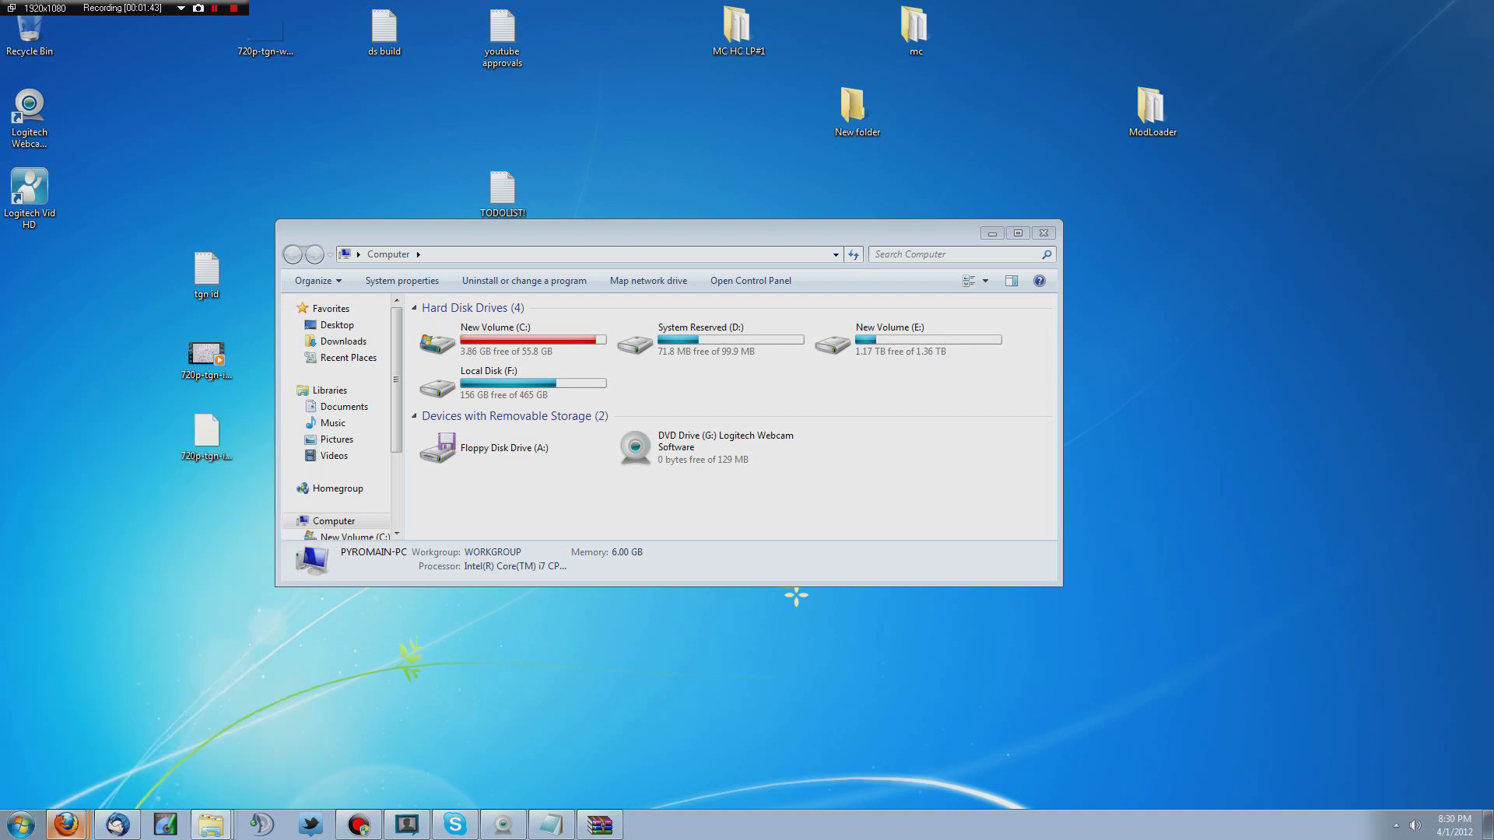
- Browse from New Volume (C:) through Users, your profile, AppData, Roaming and .minecraft into bin
double_click(467, 357)
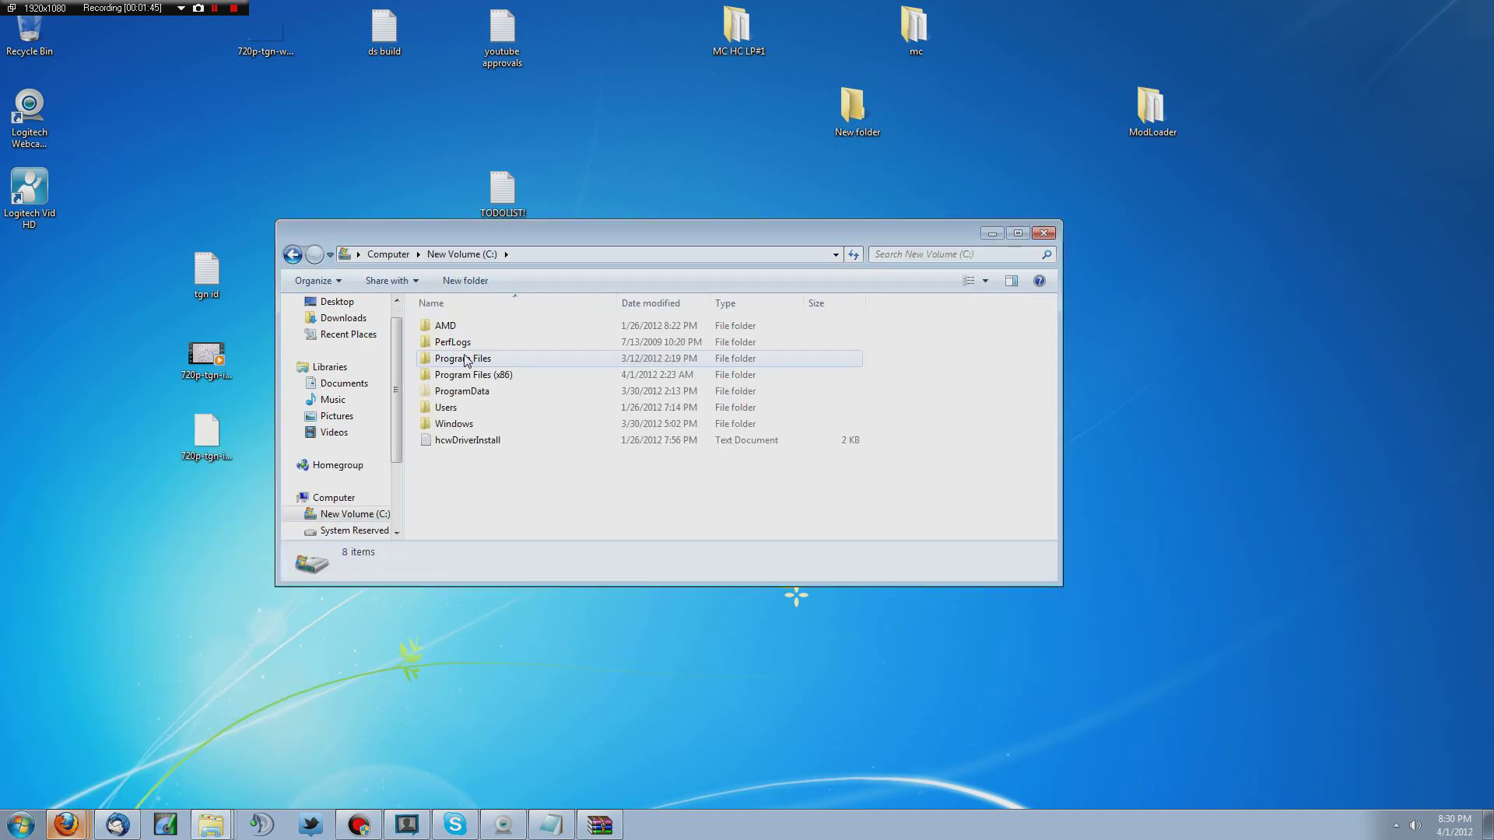
double_click(465, 407)
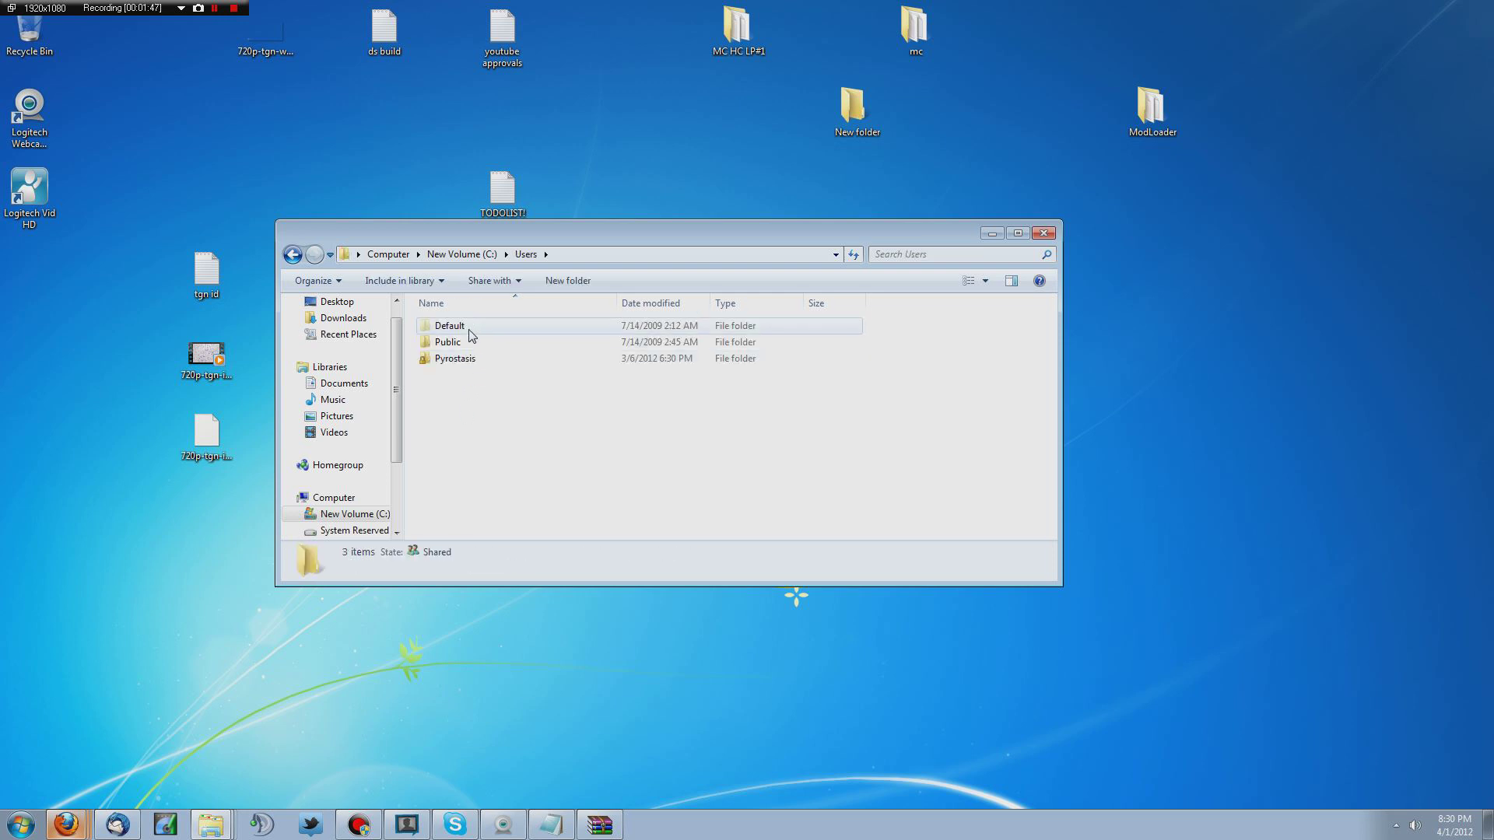
double_click(467, 358)
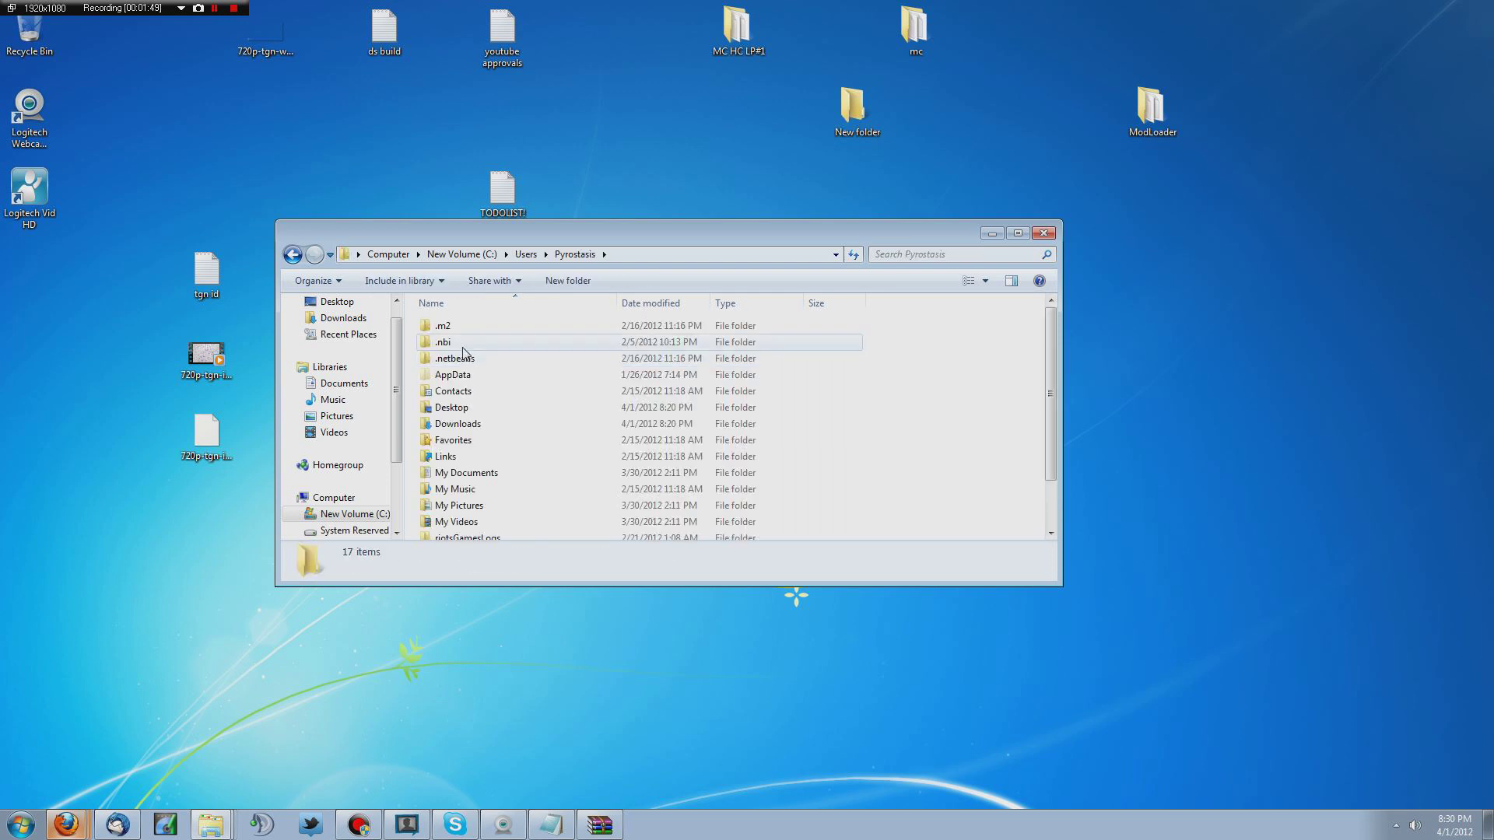
double_click(462, 376)
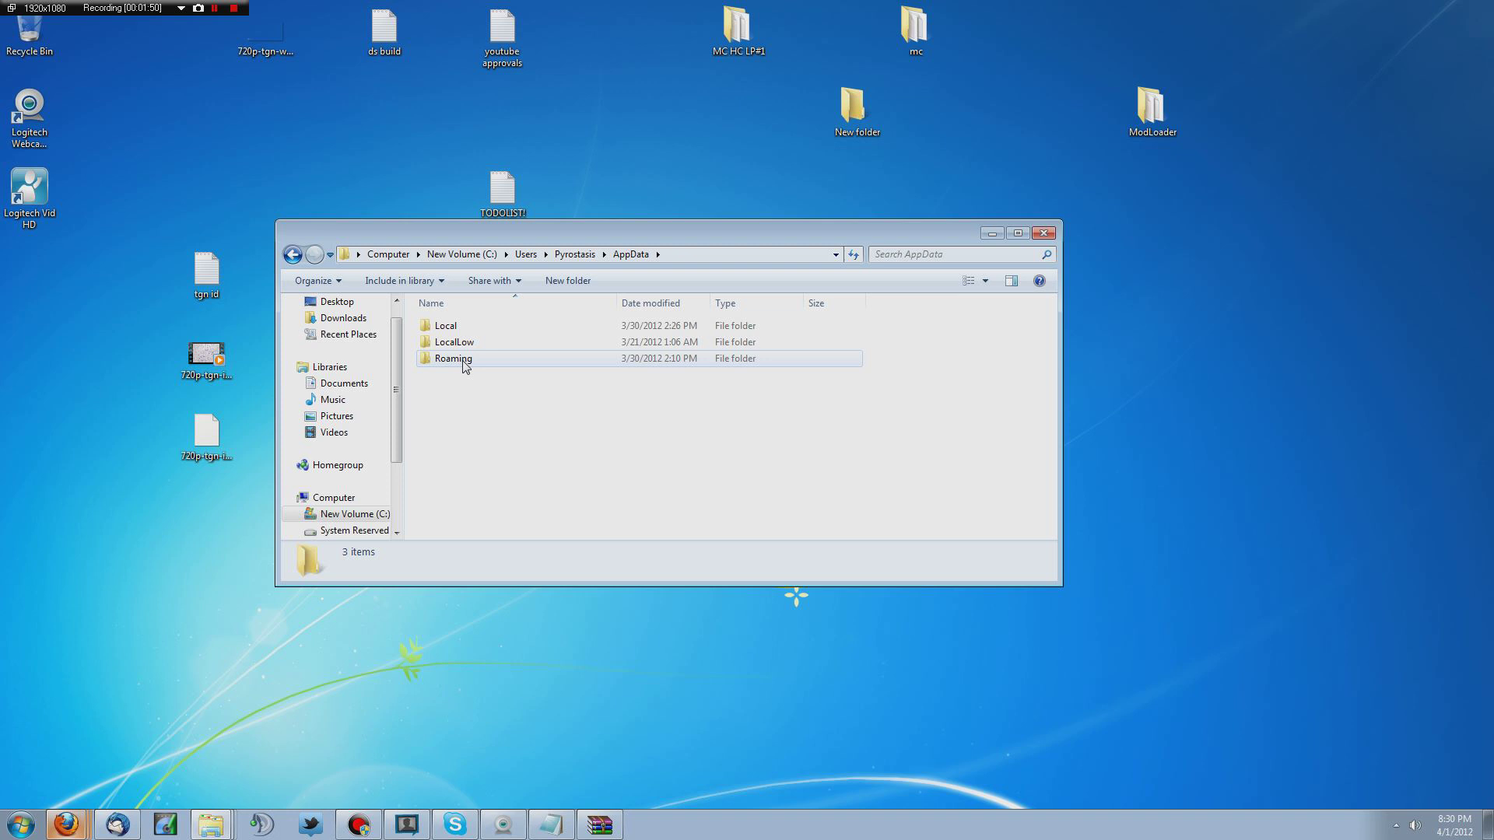
double_click(464, 359)
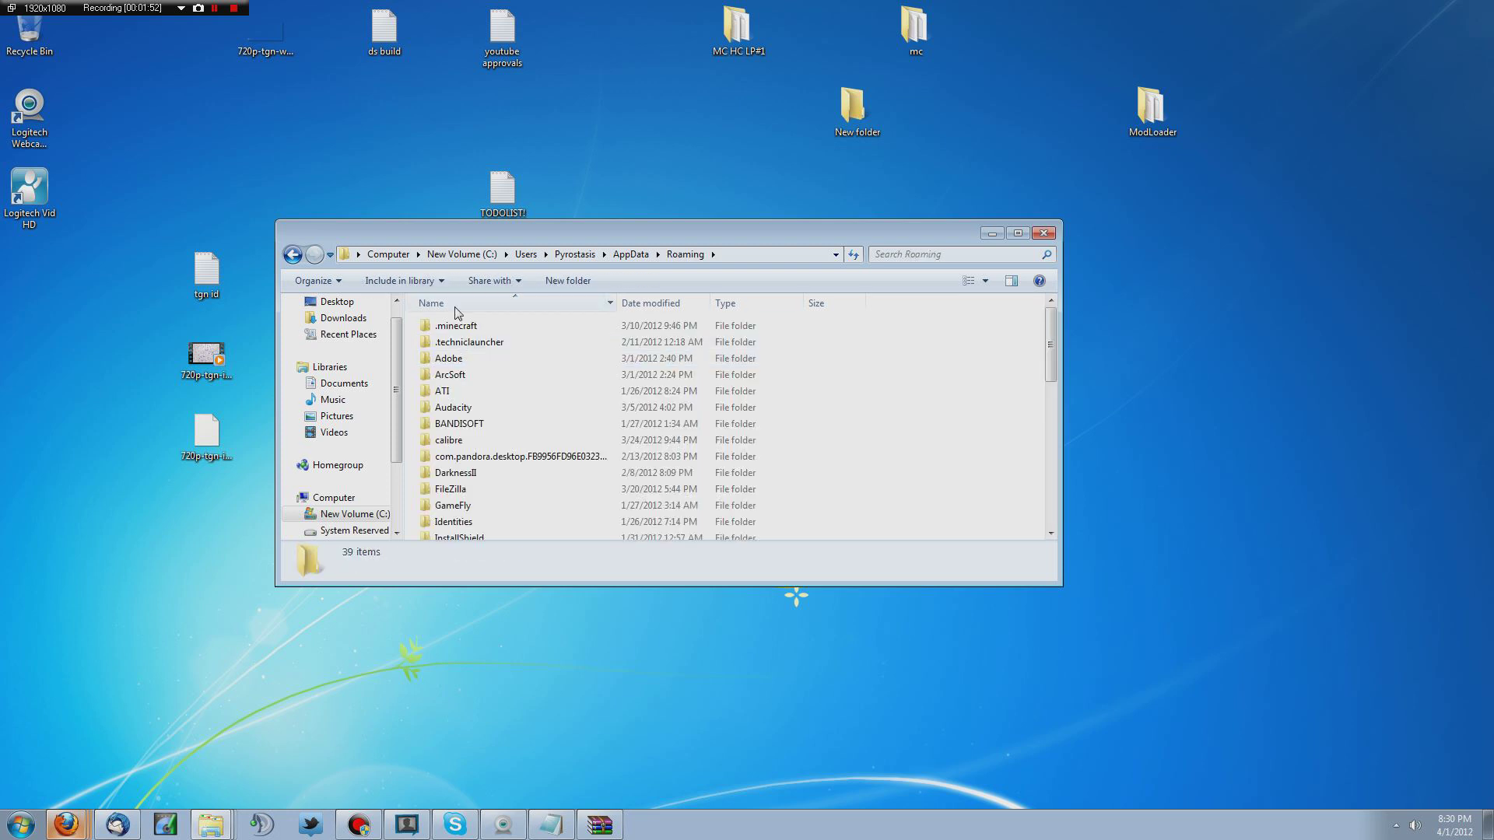
double_click(459, 330)
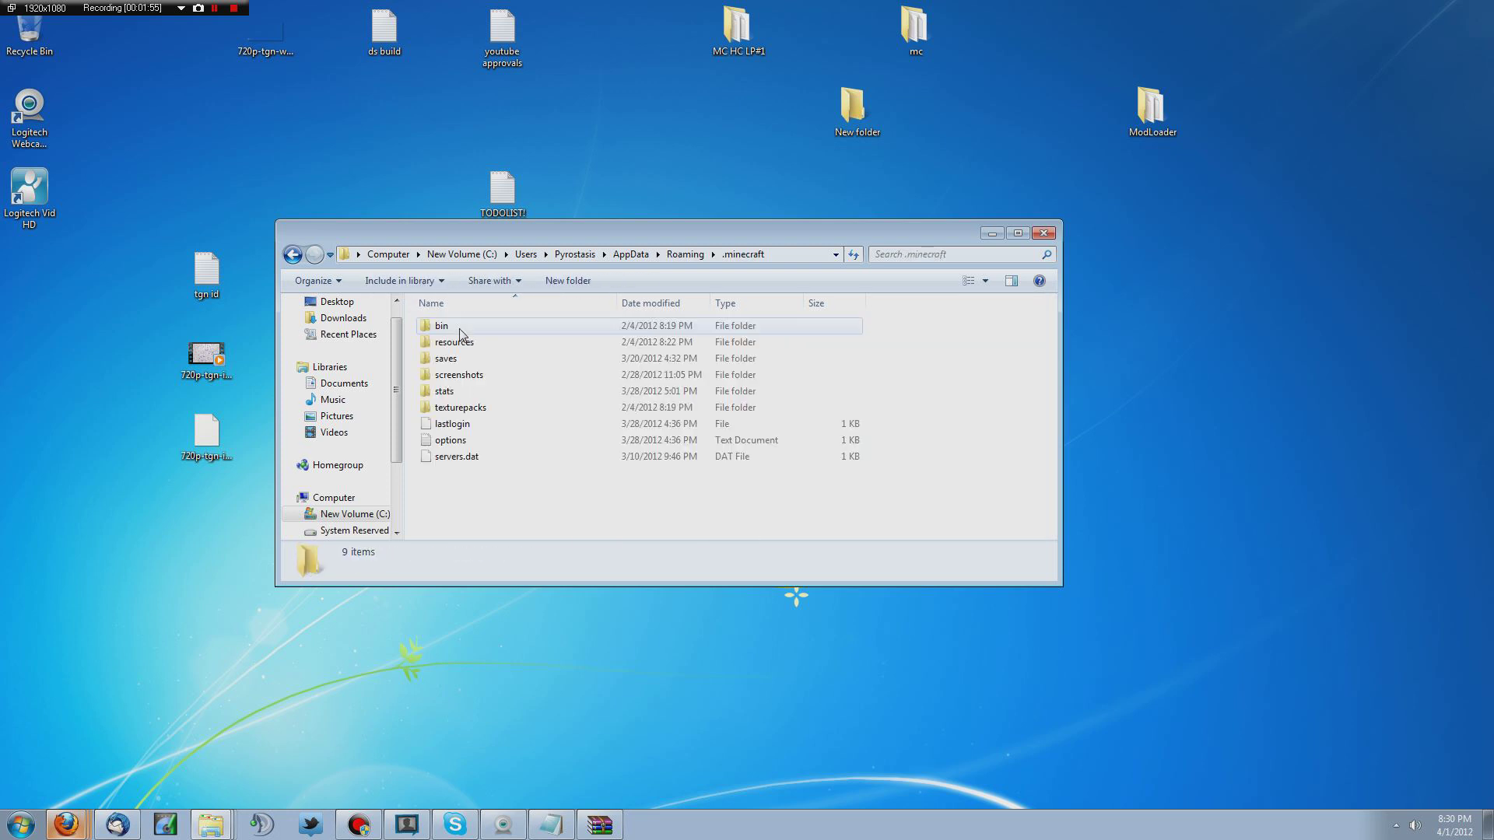
double_click(460, 333)
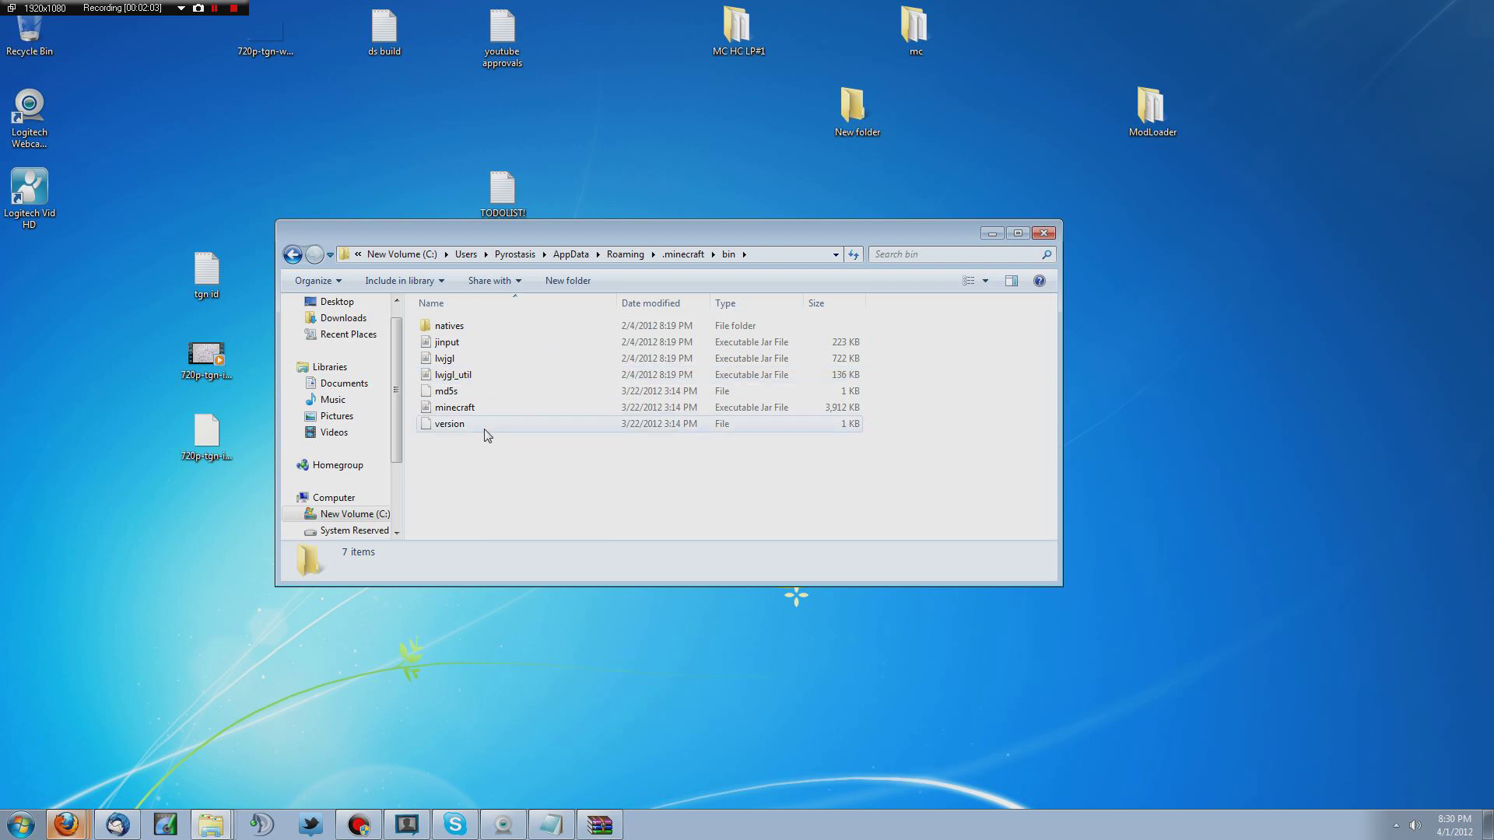
- Return to C: and go through Users, profile, AppData, Roaming and .minecraft into bin again
click(350, 514)
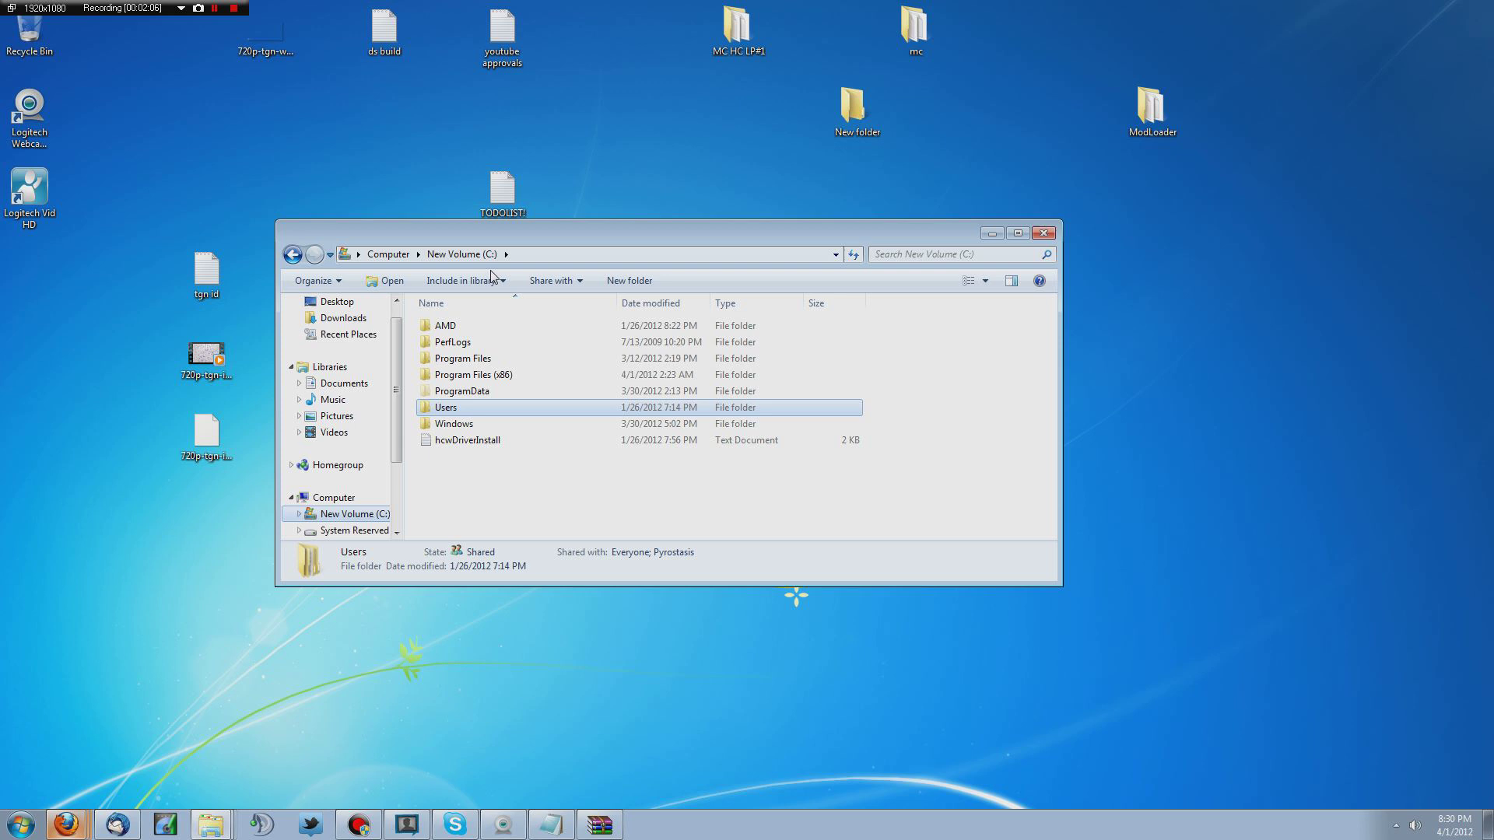
double_click(467, 408)
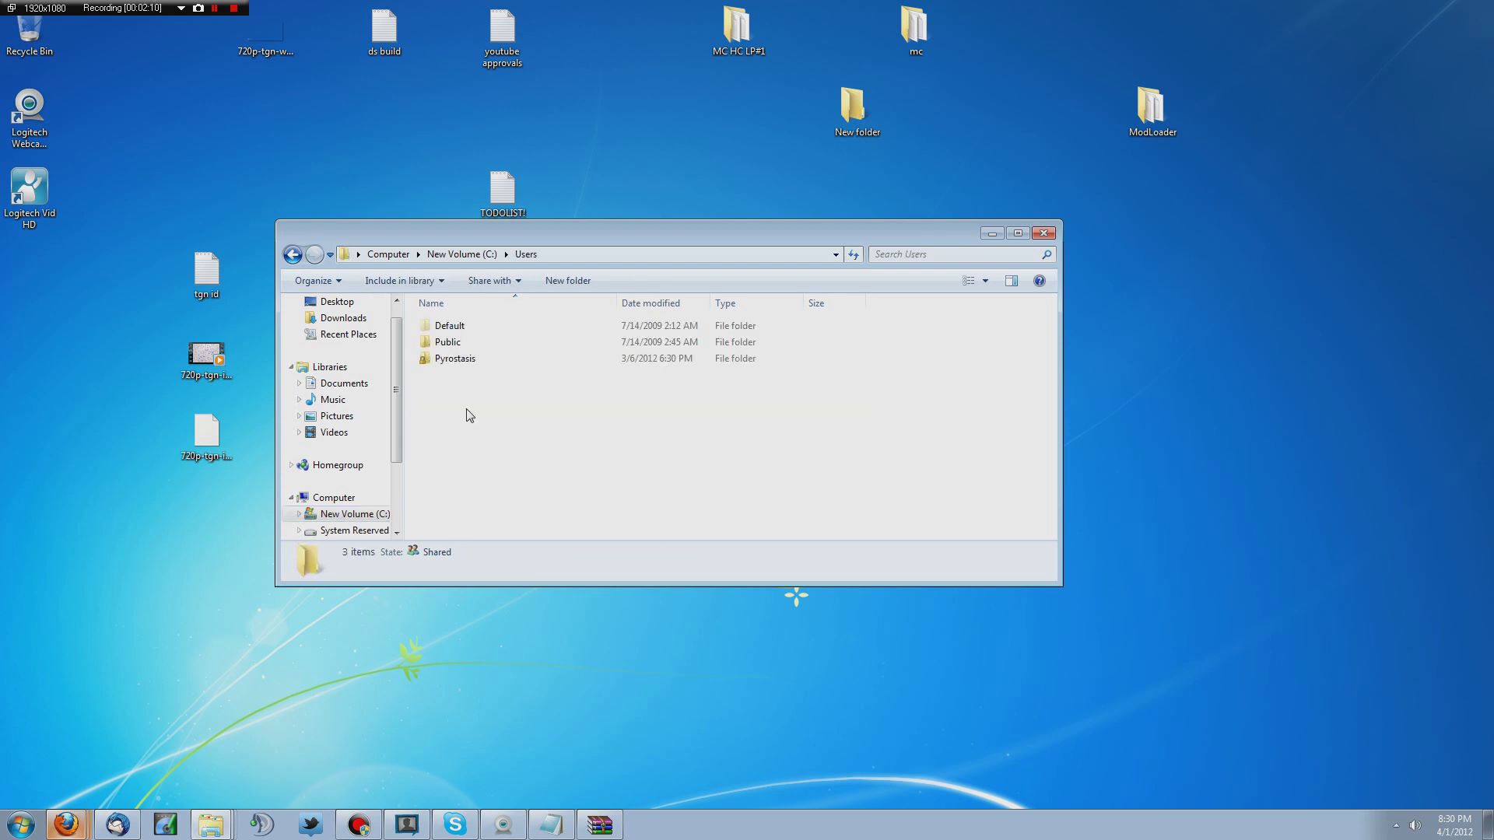
double_click(457, 360)
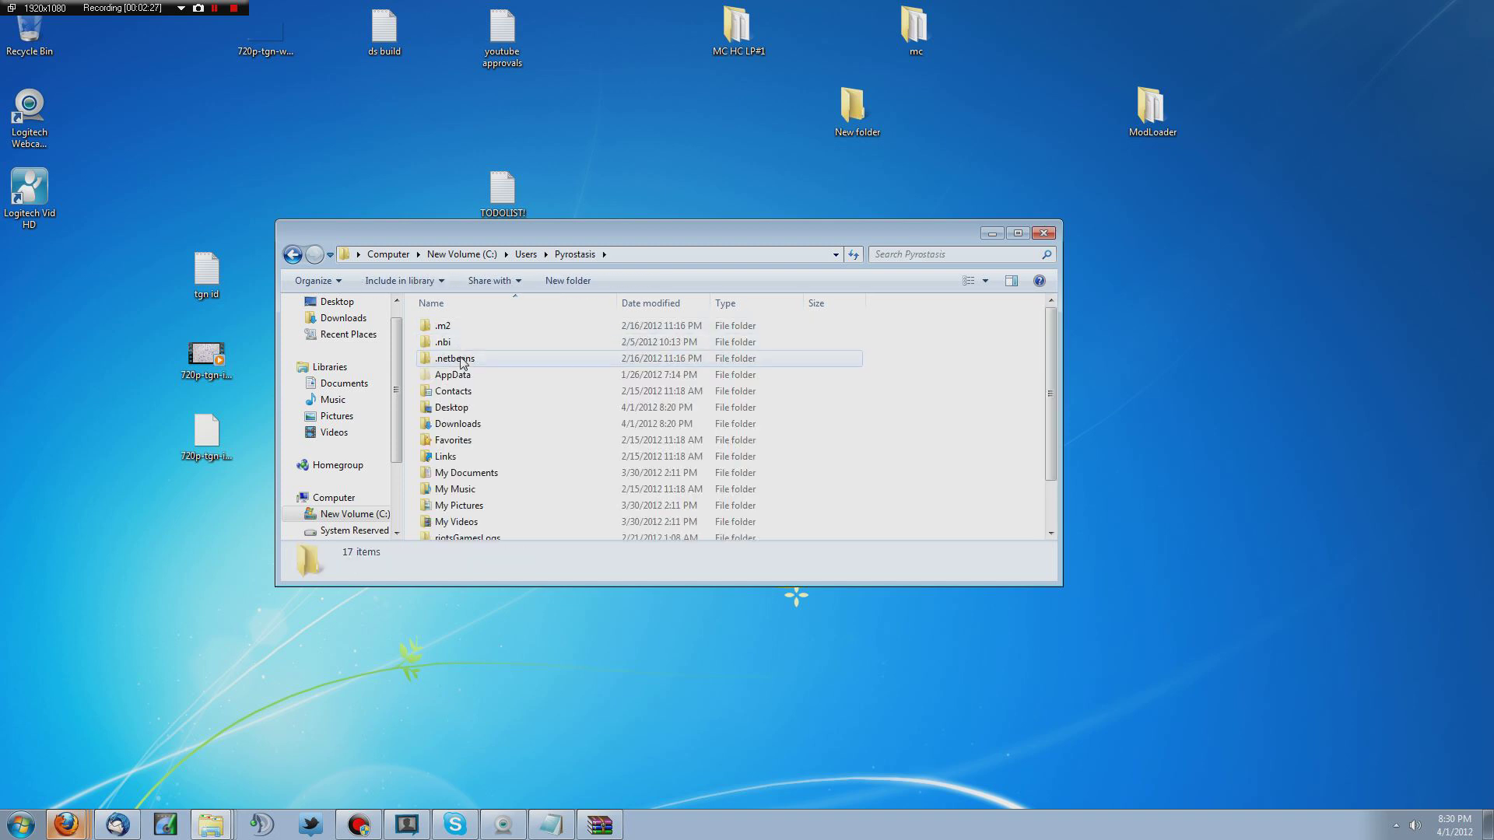
double_click(460, 376)
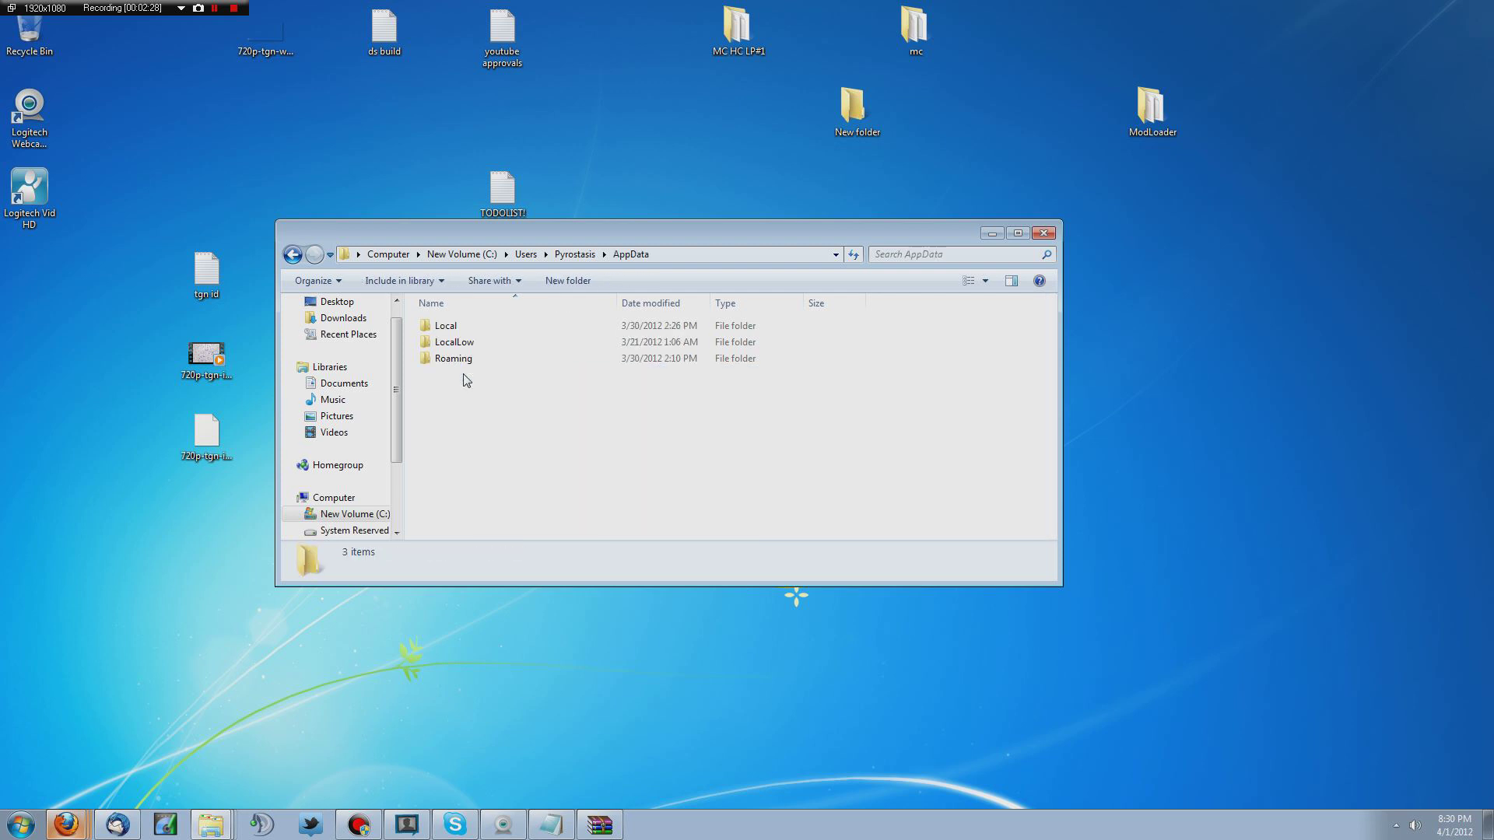
double_click(456, 361)
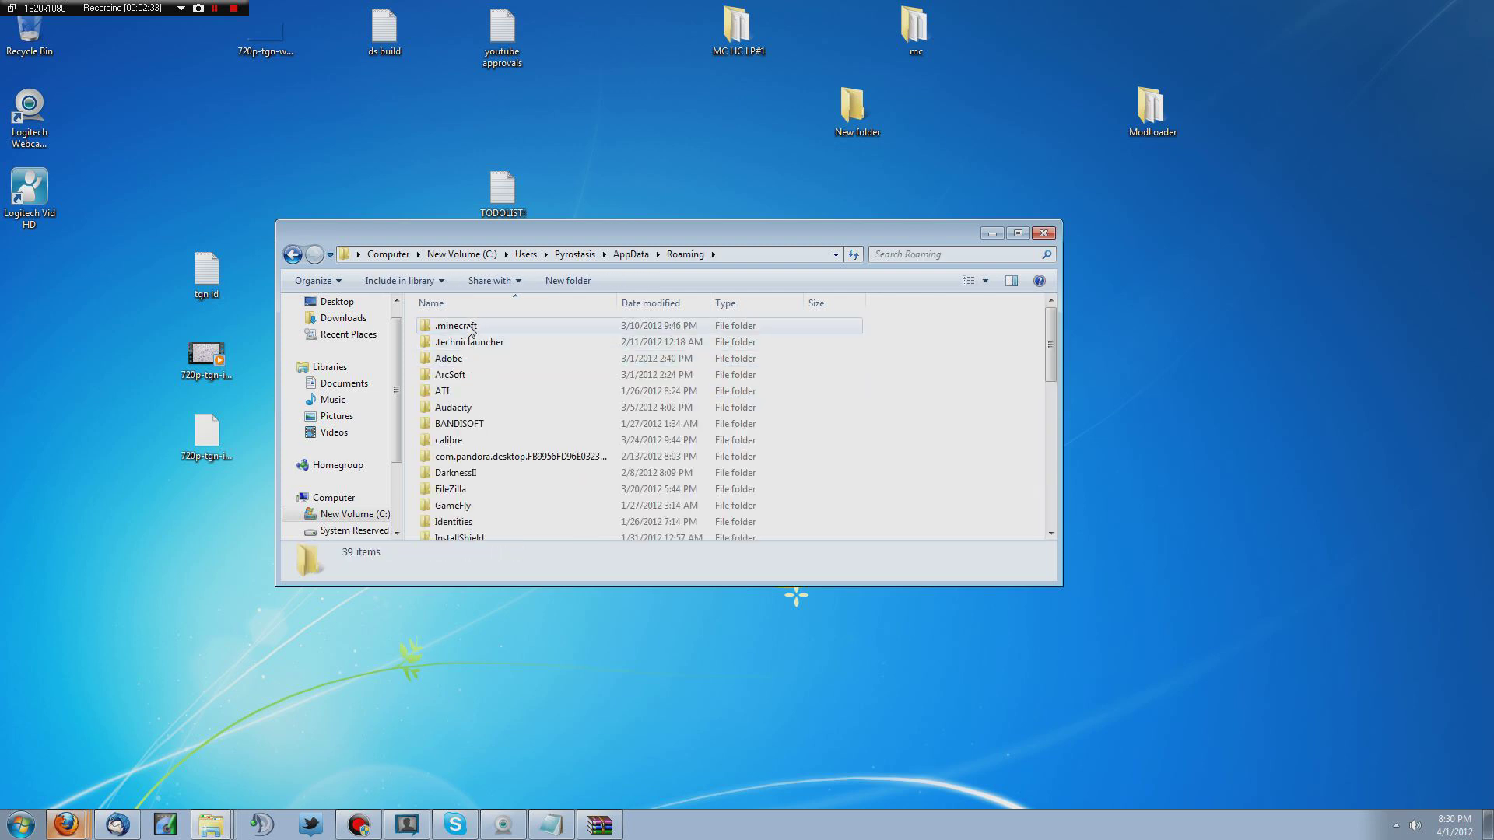
double_click(471, 330)
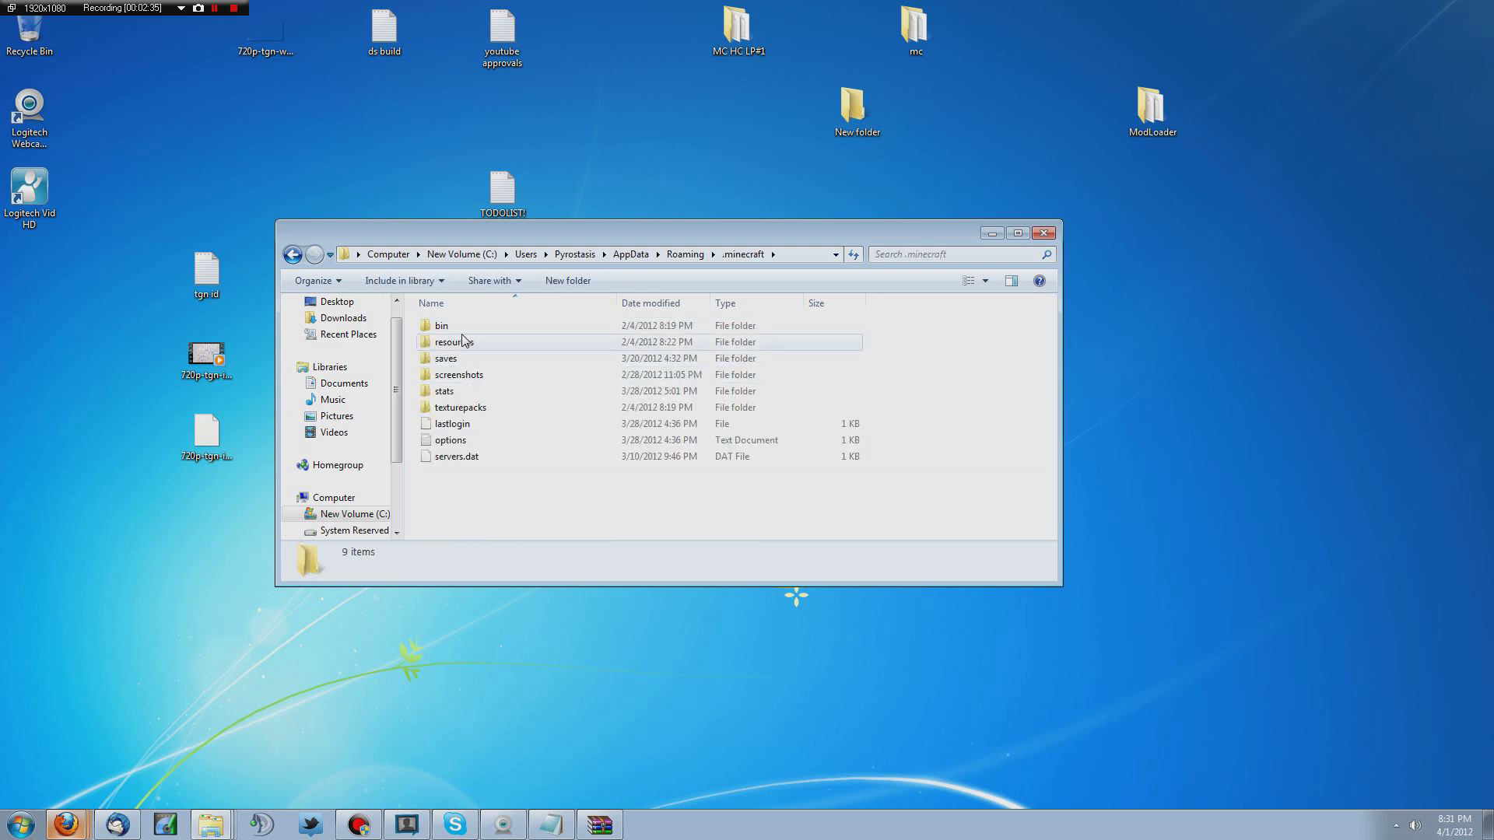
click(459, 330)
double_click(459, 327)
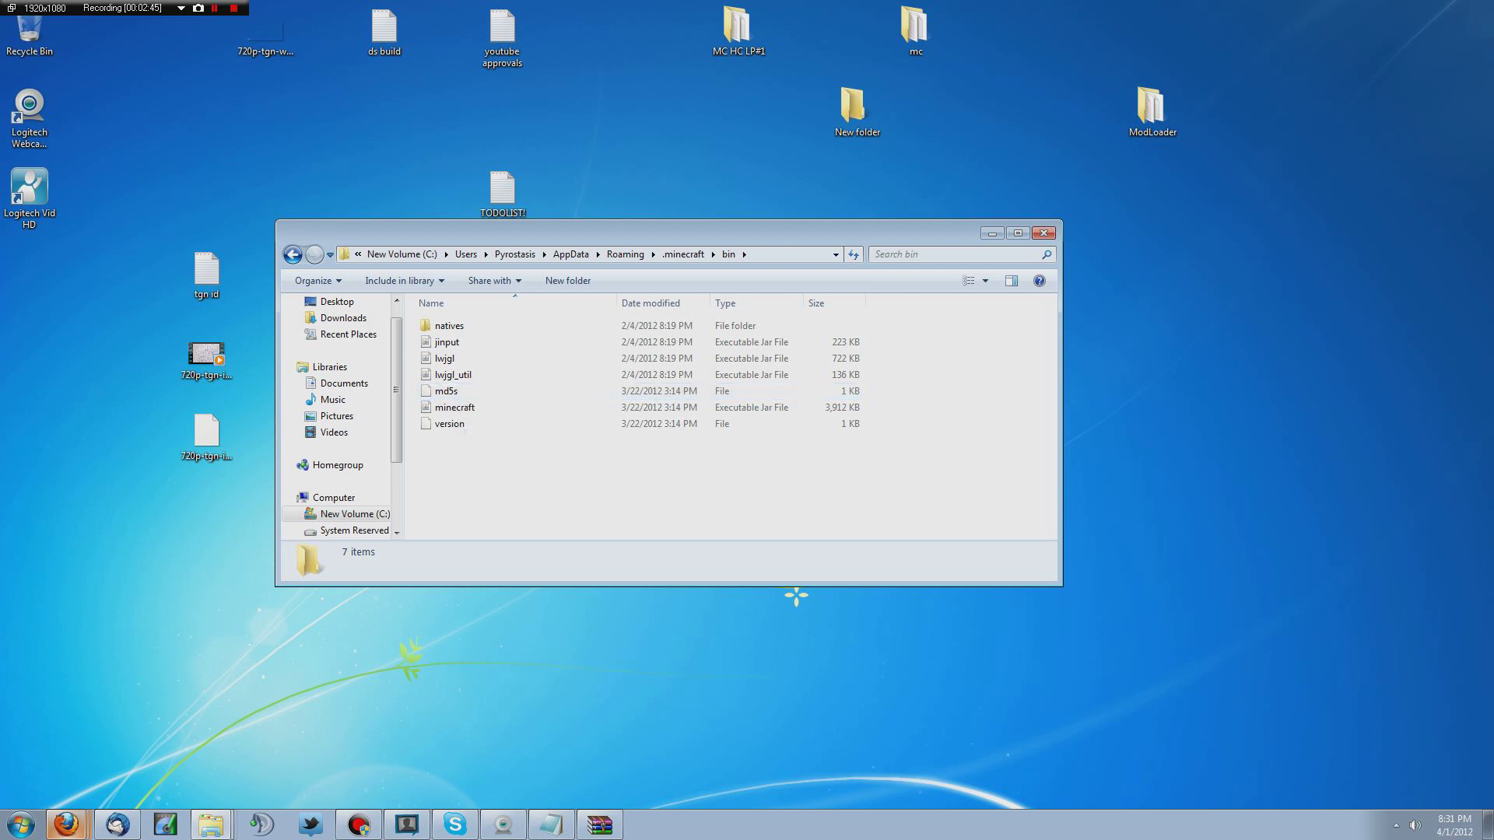
- Open minecraft.jar with WinRAR archiver from its Open with menu
right_click(440, 410)
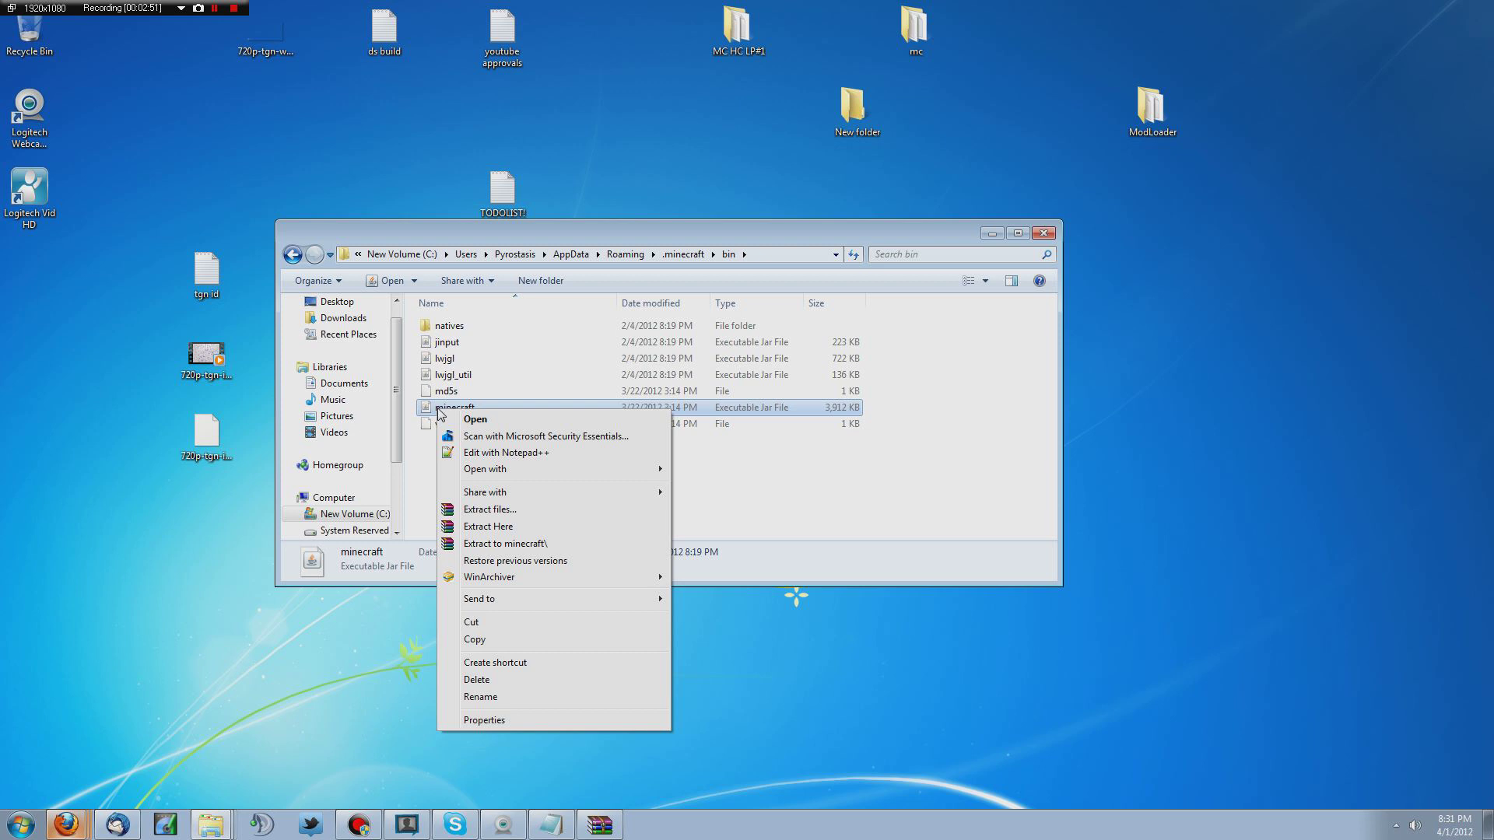
mouse_move(582, 470)
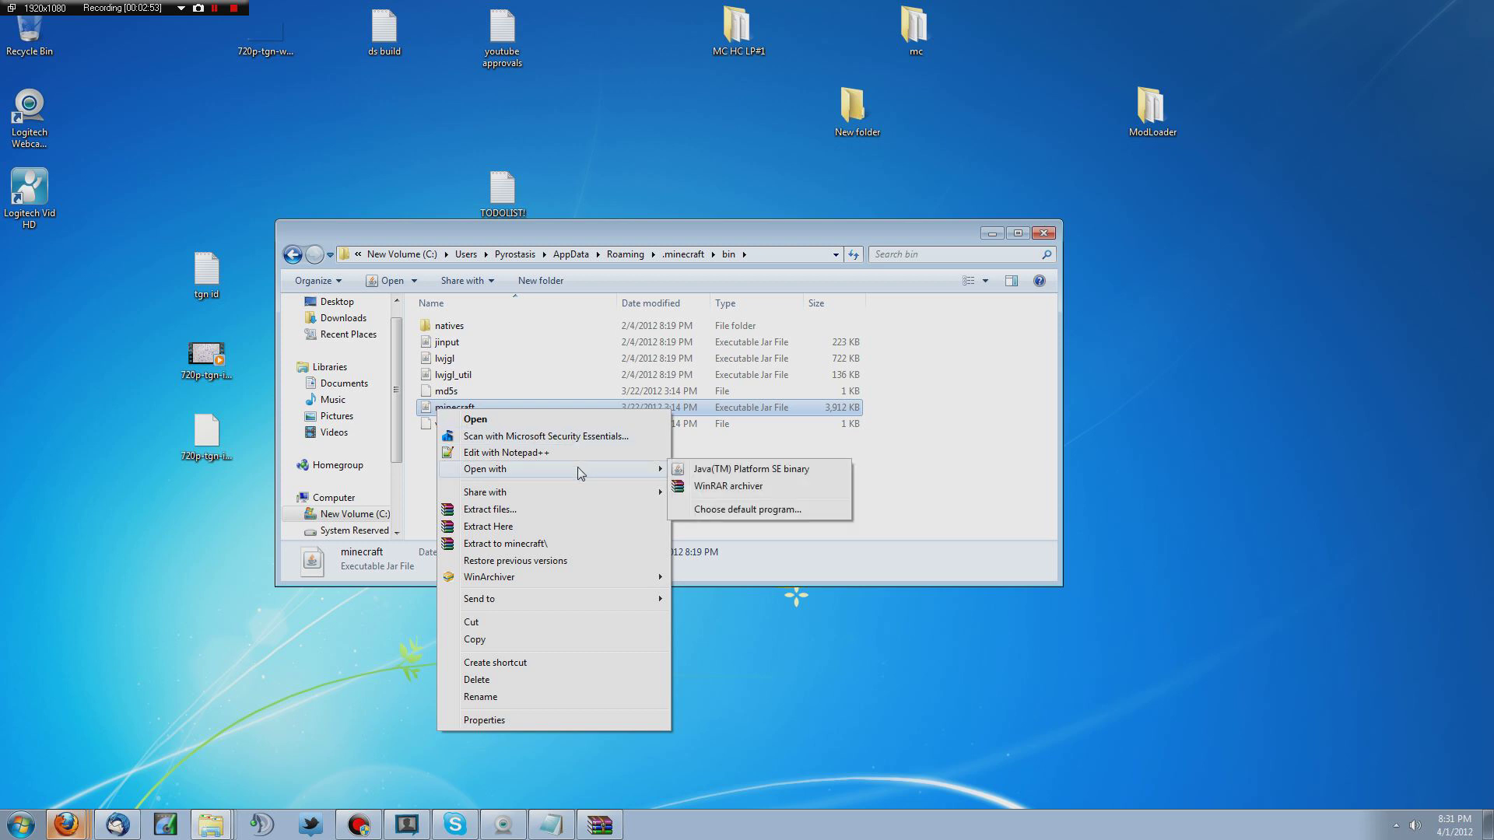
click(738, 487)
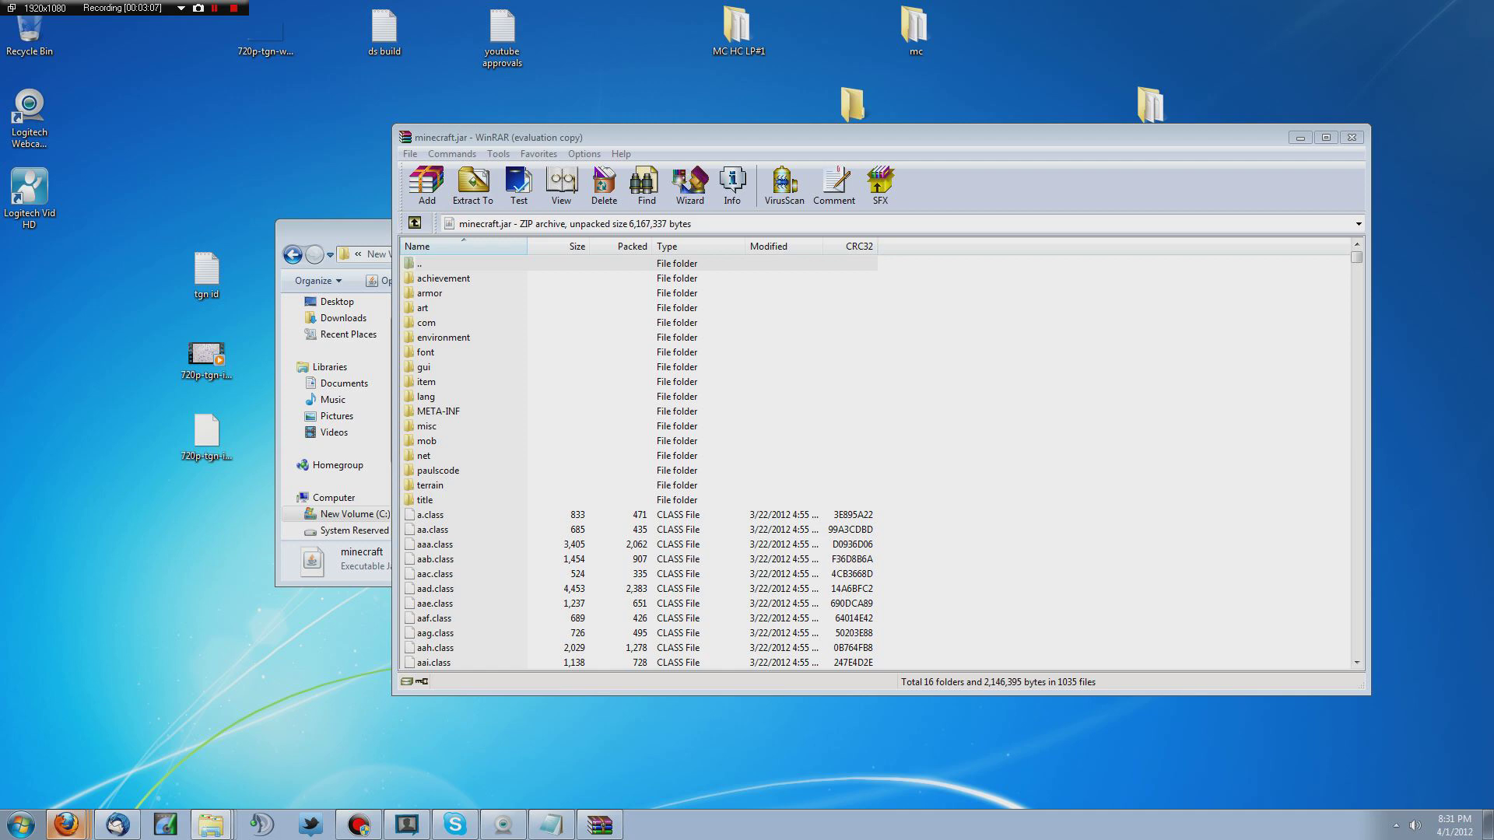
- Open the desktop ModLoader folder and place it beside the WinRAR window
drag(861, 142, 857, 229)
double_click(1134, 123)
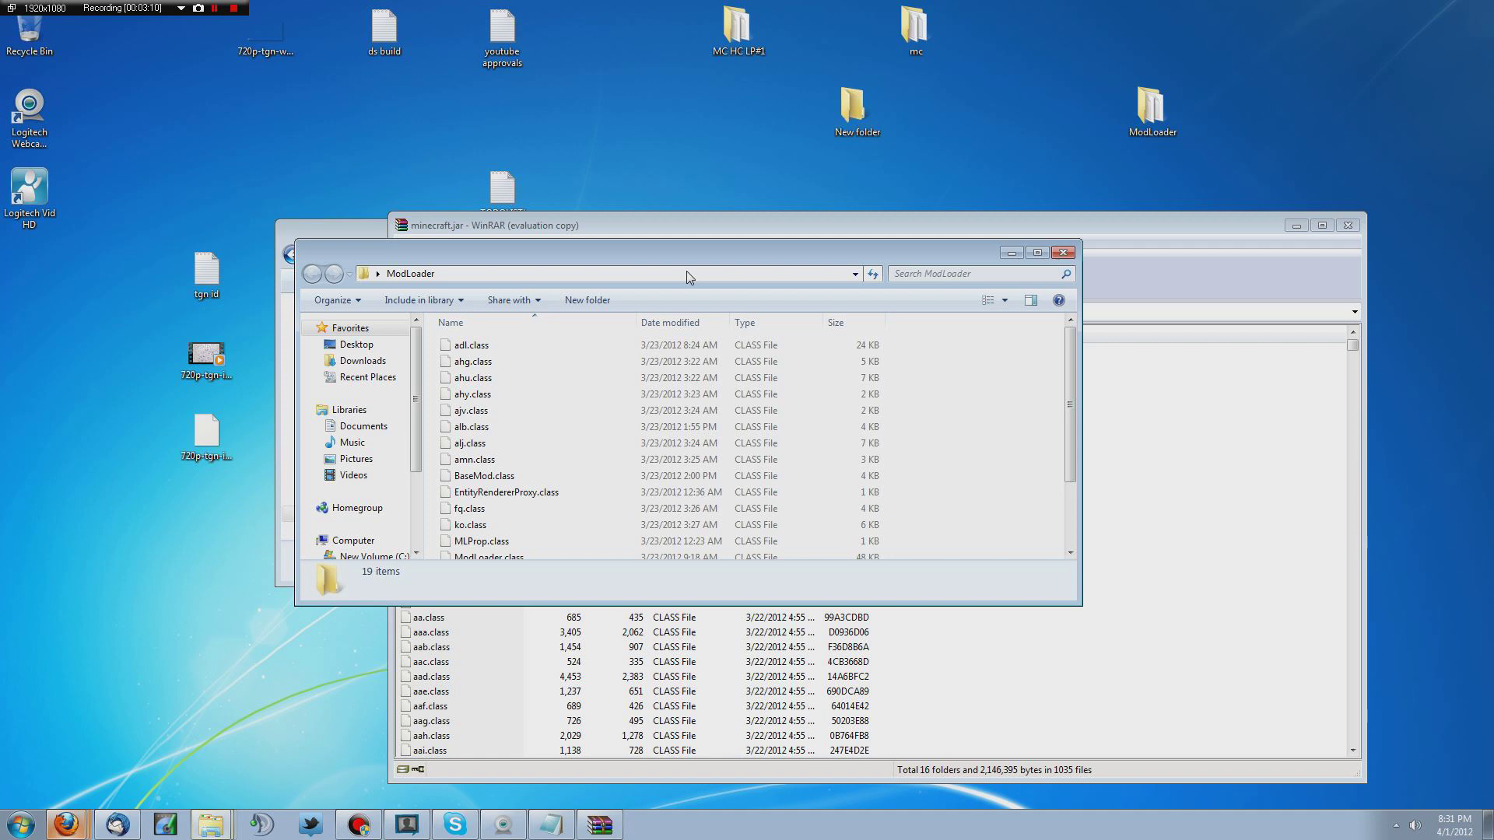
drag(655, 255, 1276, 48)
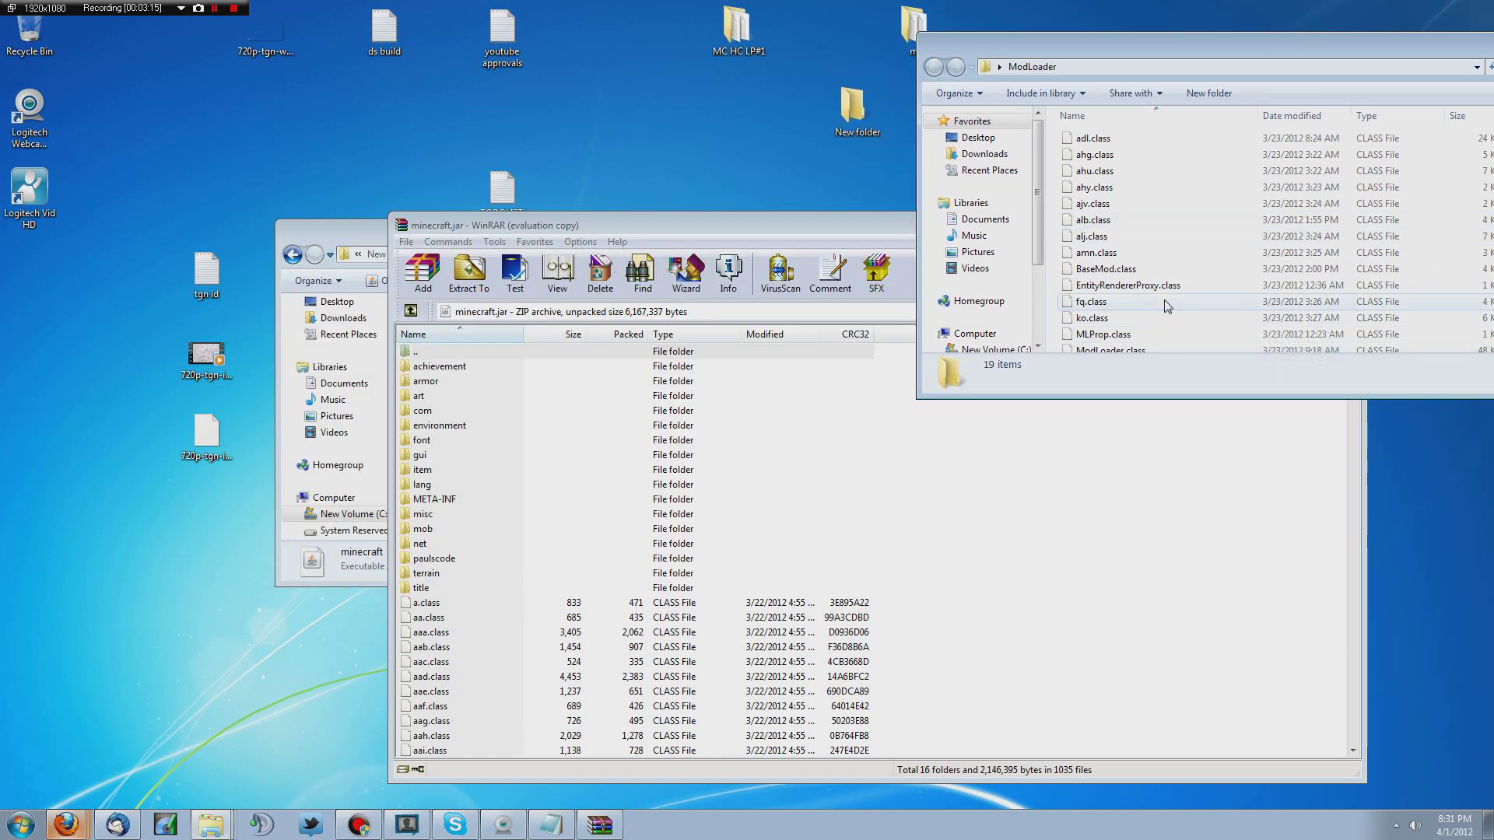
- Drop all 19 ModLoader class files into minecraft.jar and confirm the add with OK
key(ctrl+a)
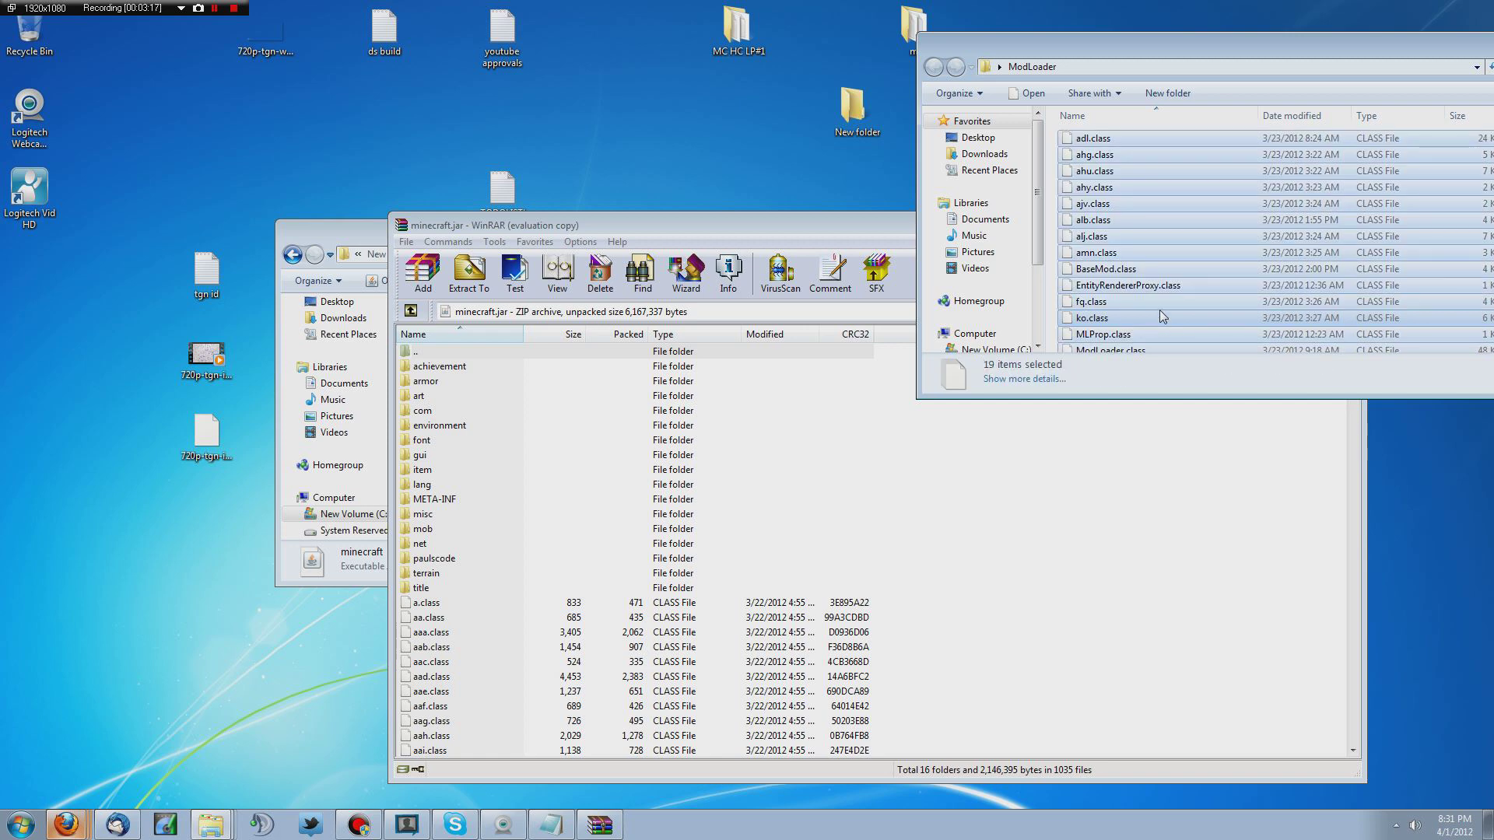
drag(1160, 310, 1032, 619)
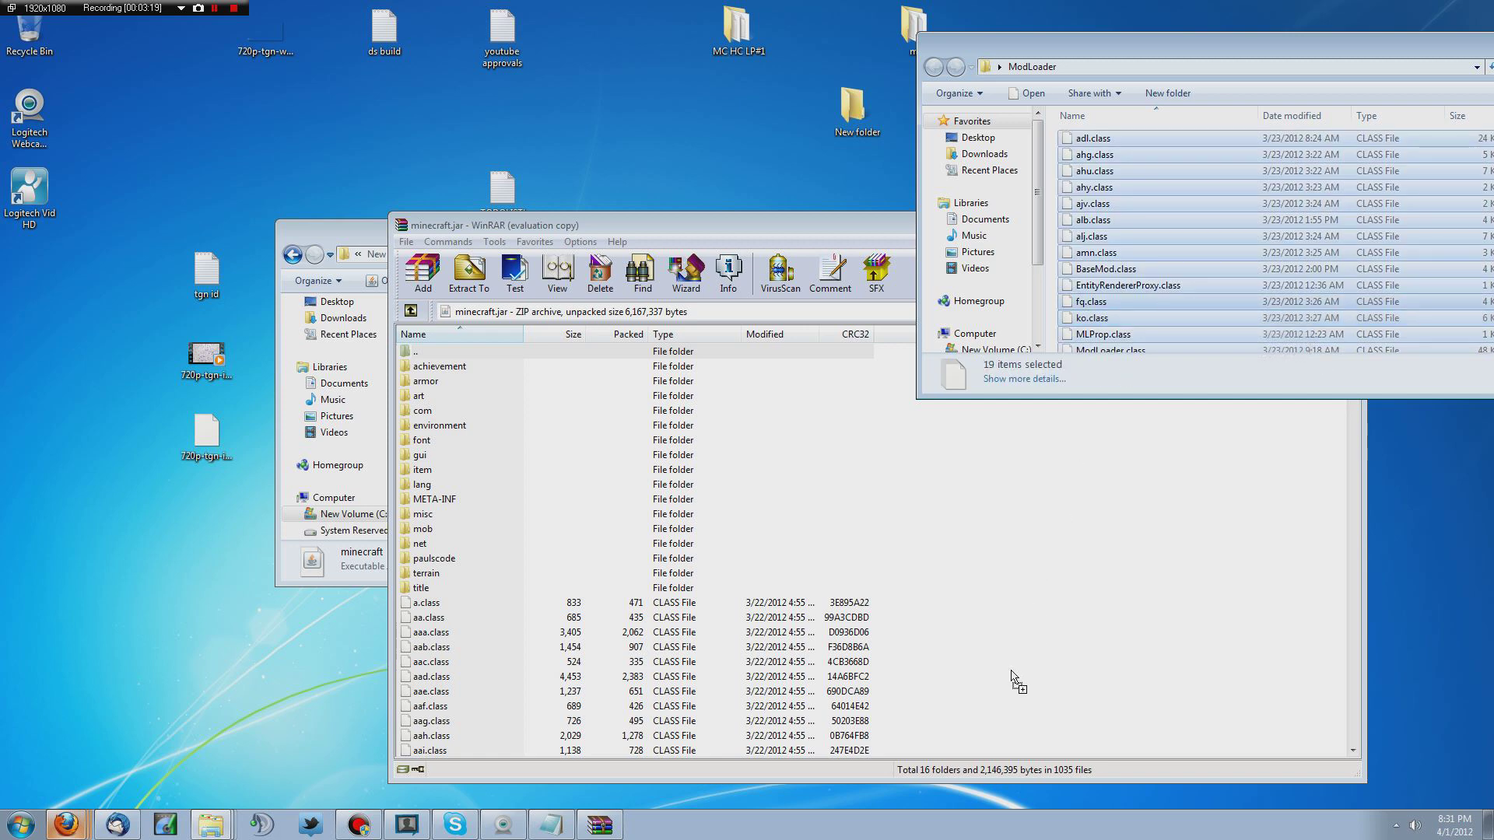
drag(1012, 672, 1014, 674)
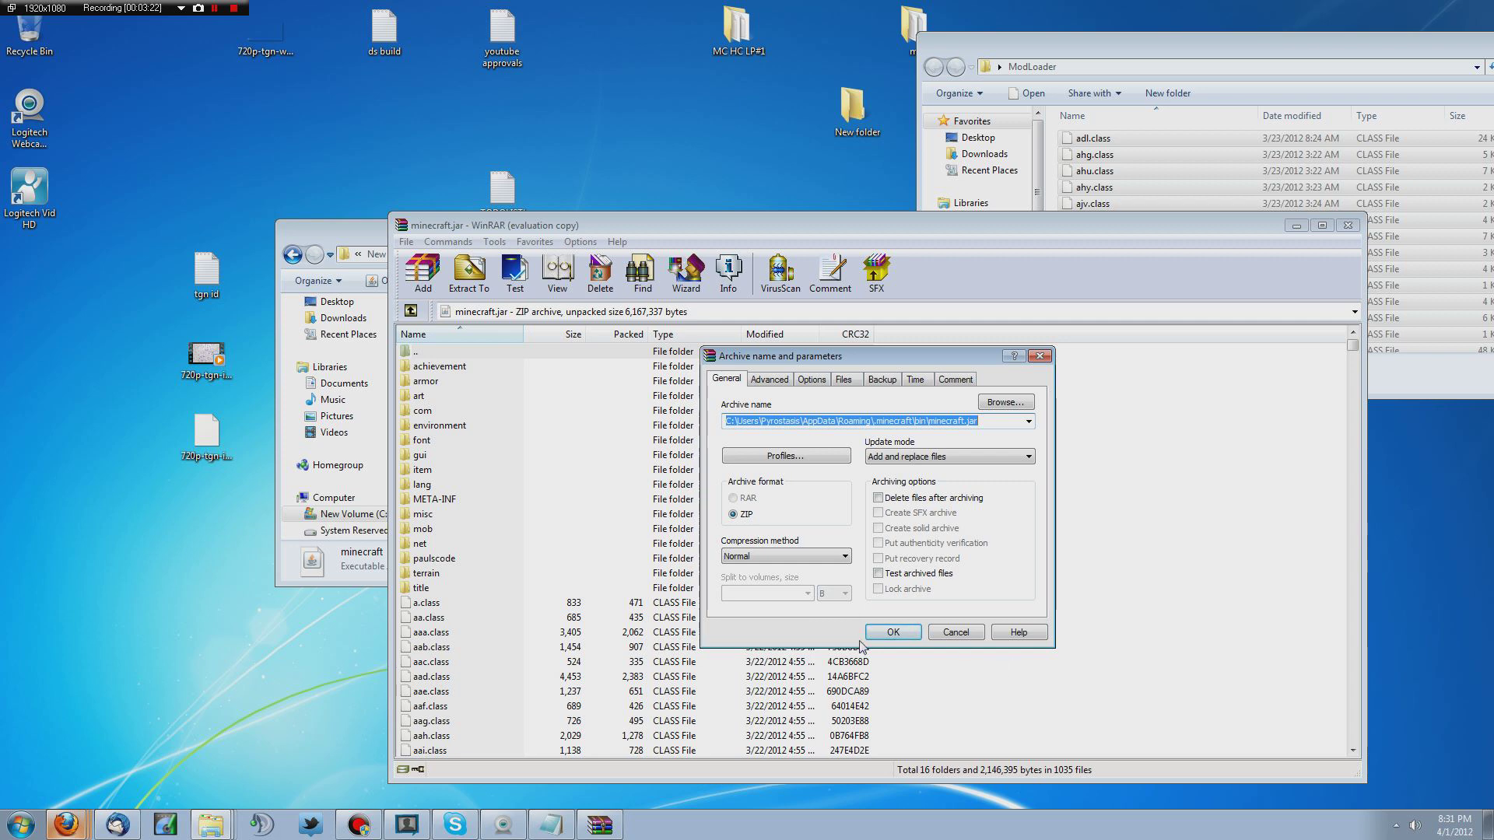
click(903, 637)
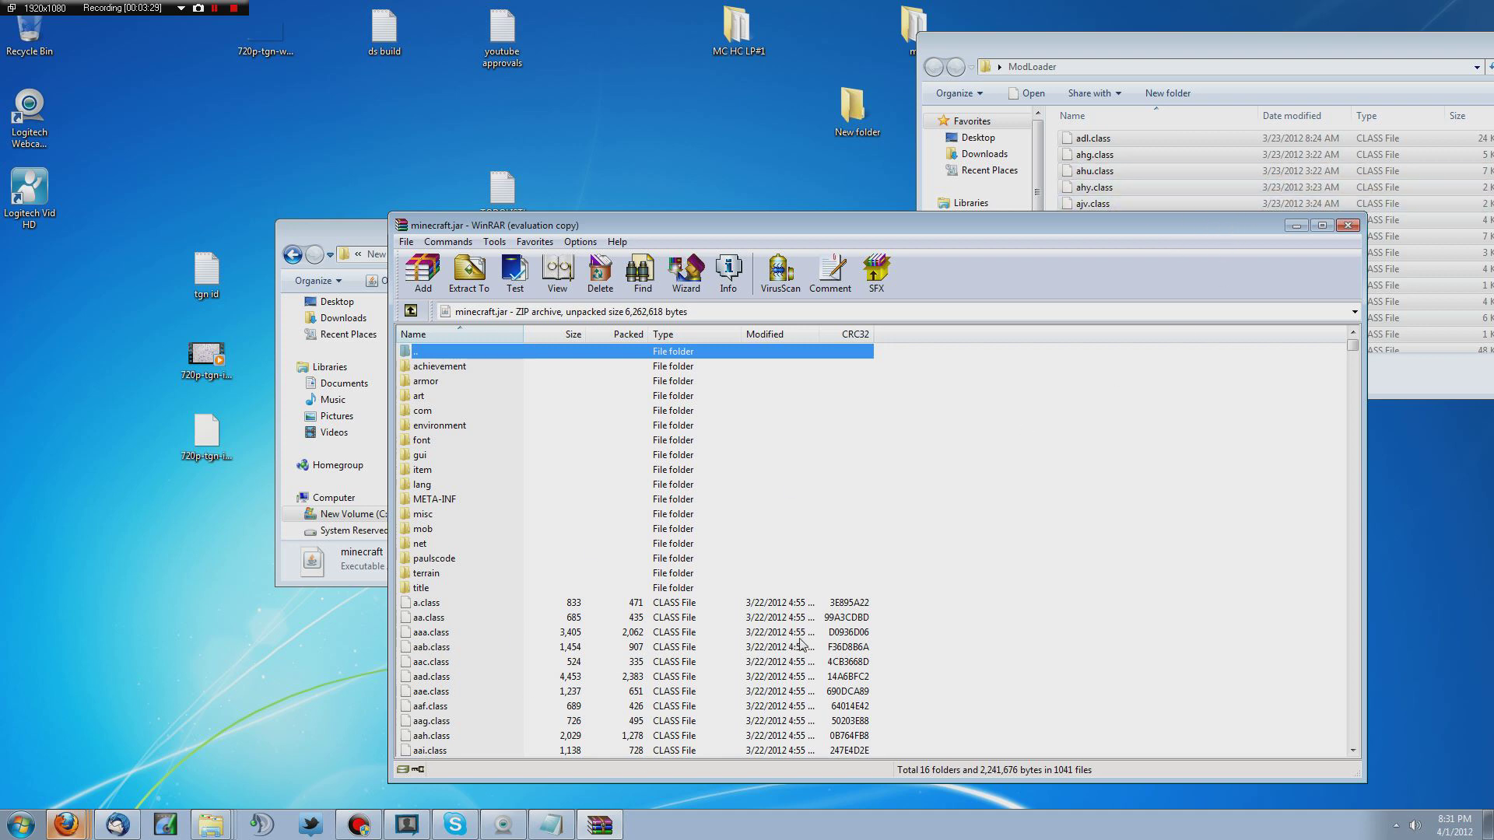
- Find adl.class in the archive list and confirm it carries the 3/23/2012 ModLoader date
scroll(969, 579, down, 20)
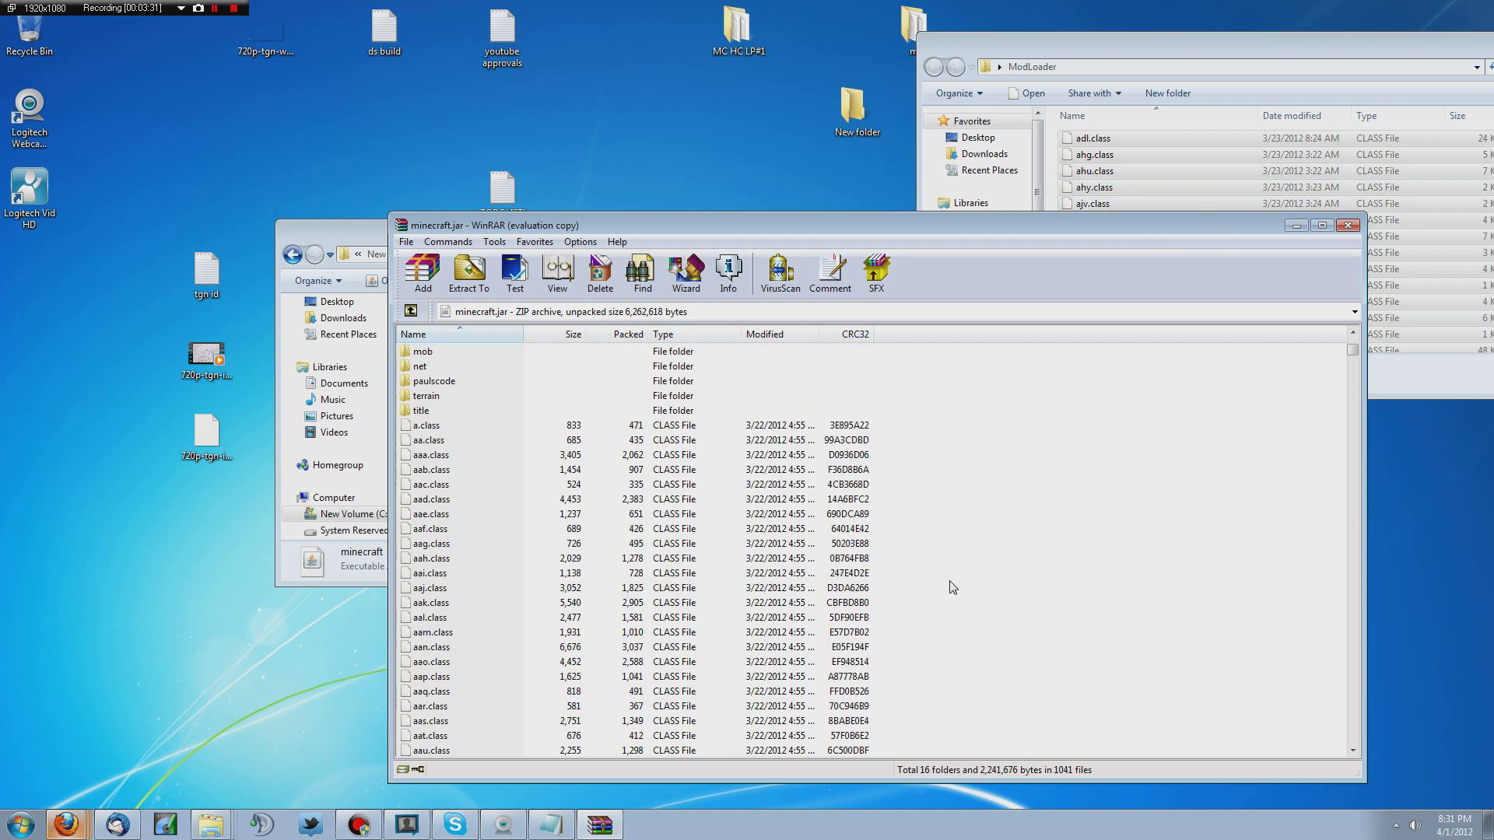
scroll(913, 652, up, 1)
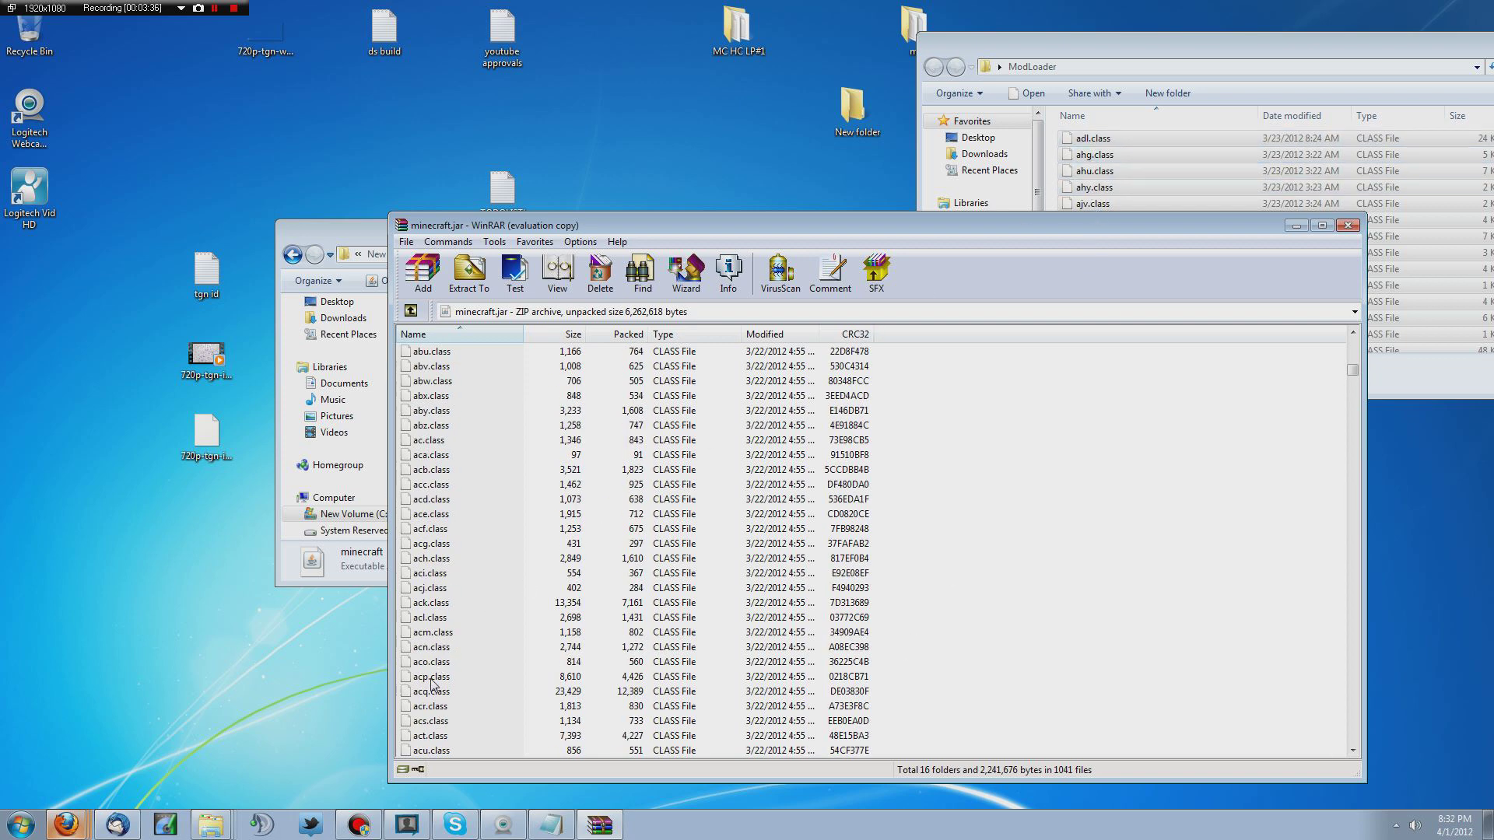
scroll(467, 708, down, 5)
scroll(505, 706, down, 6)
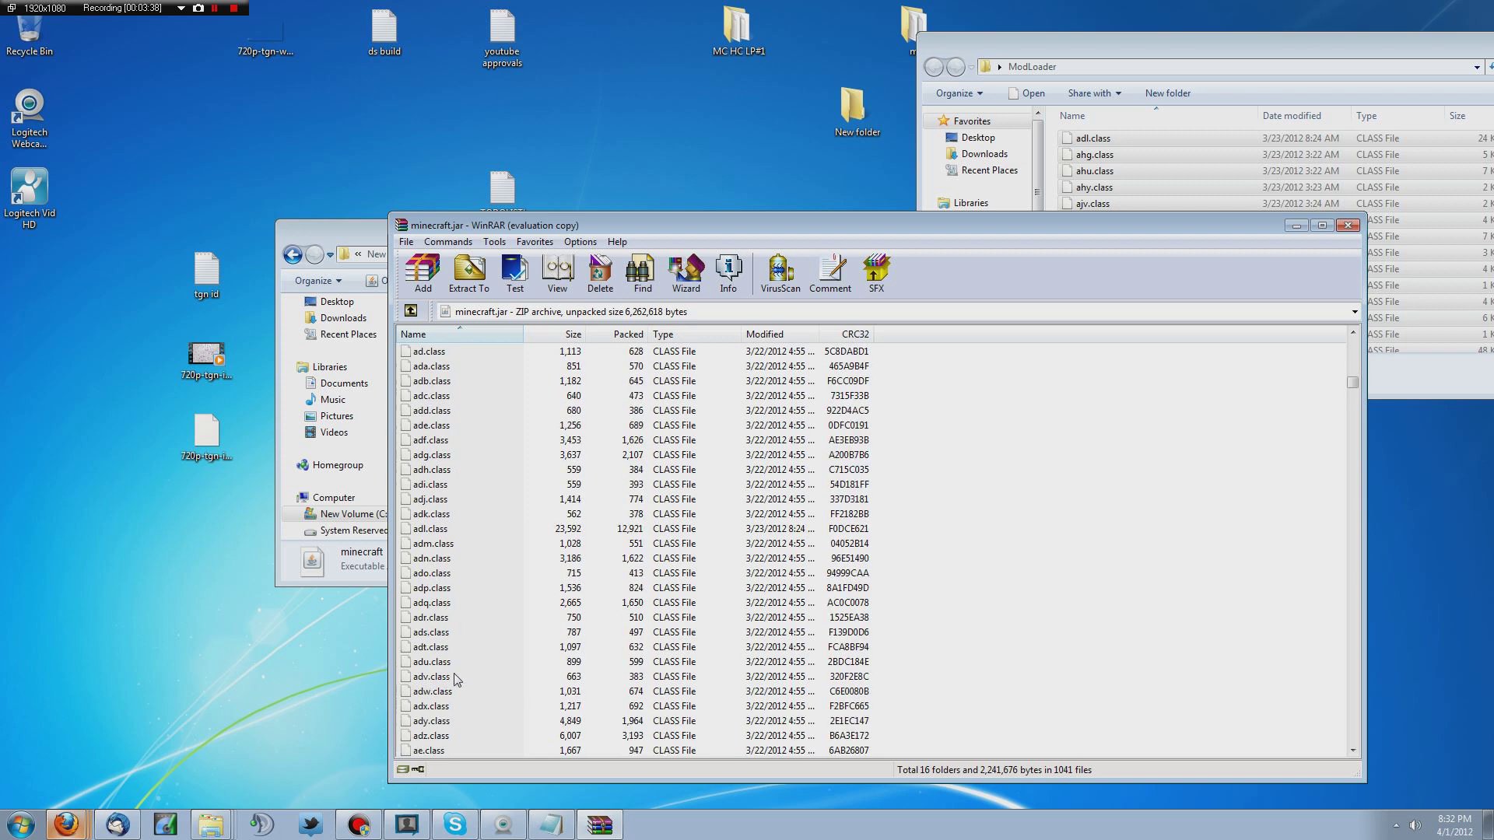
click(434, 532)
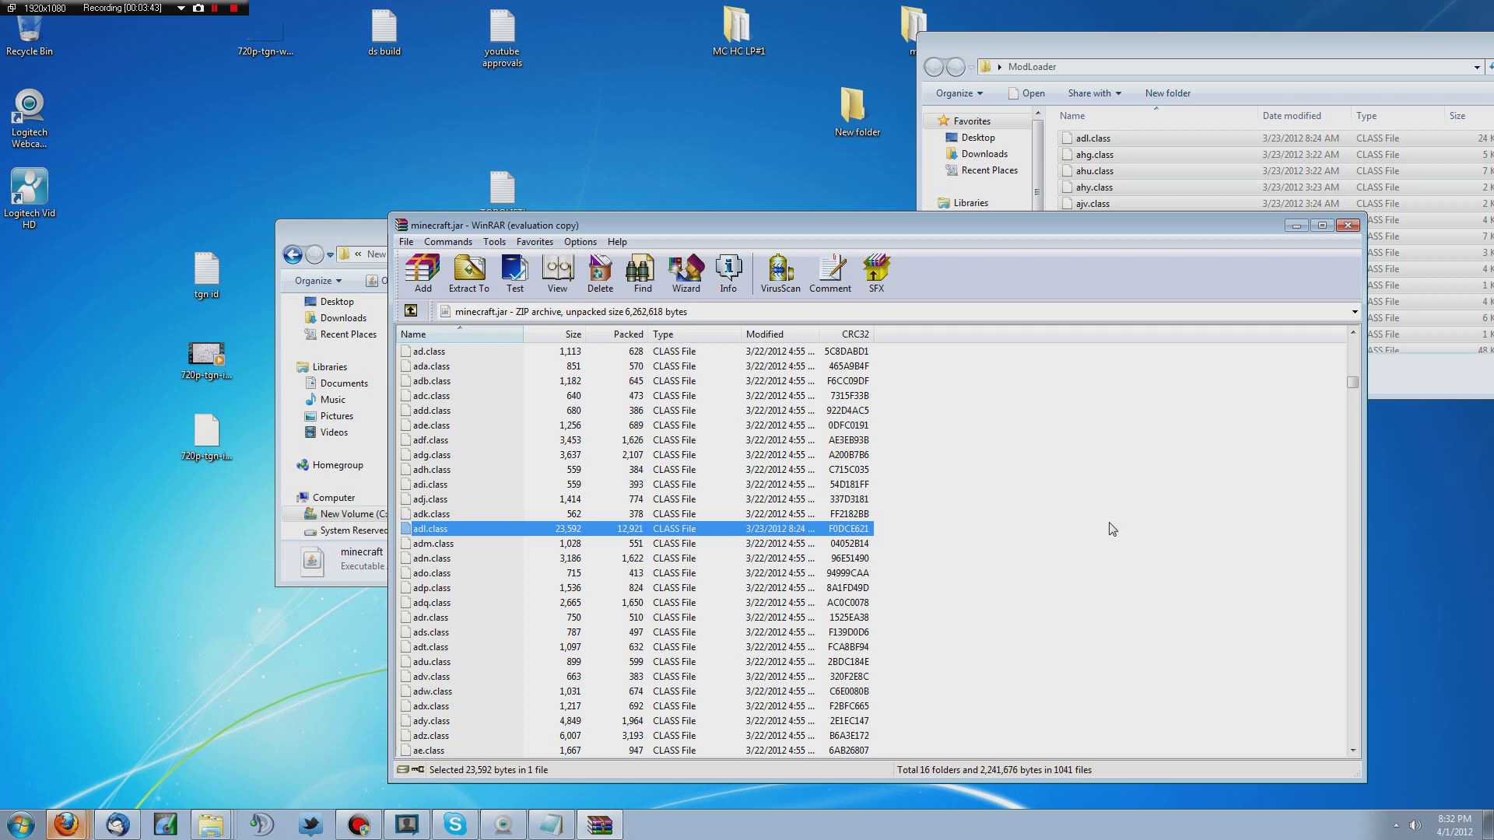
- Close the ModLoader folder window
drag(1230, 48, 1128, 52)
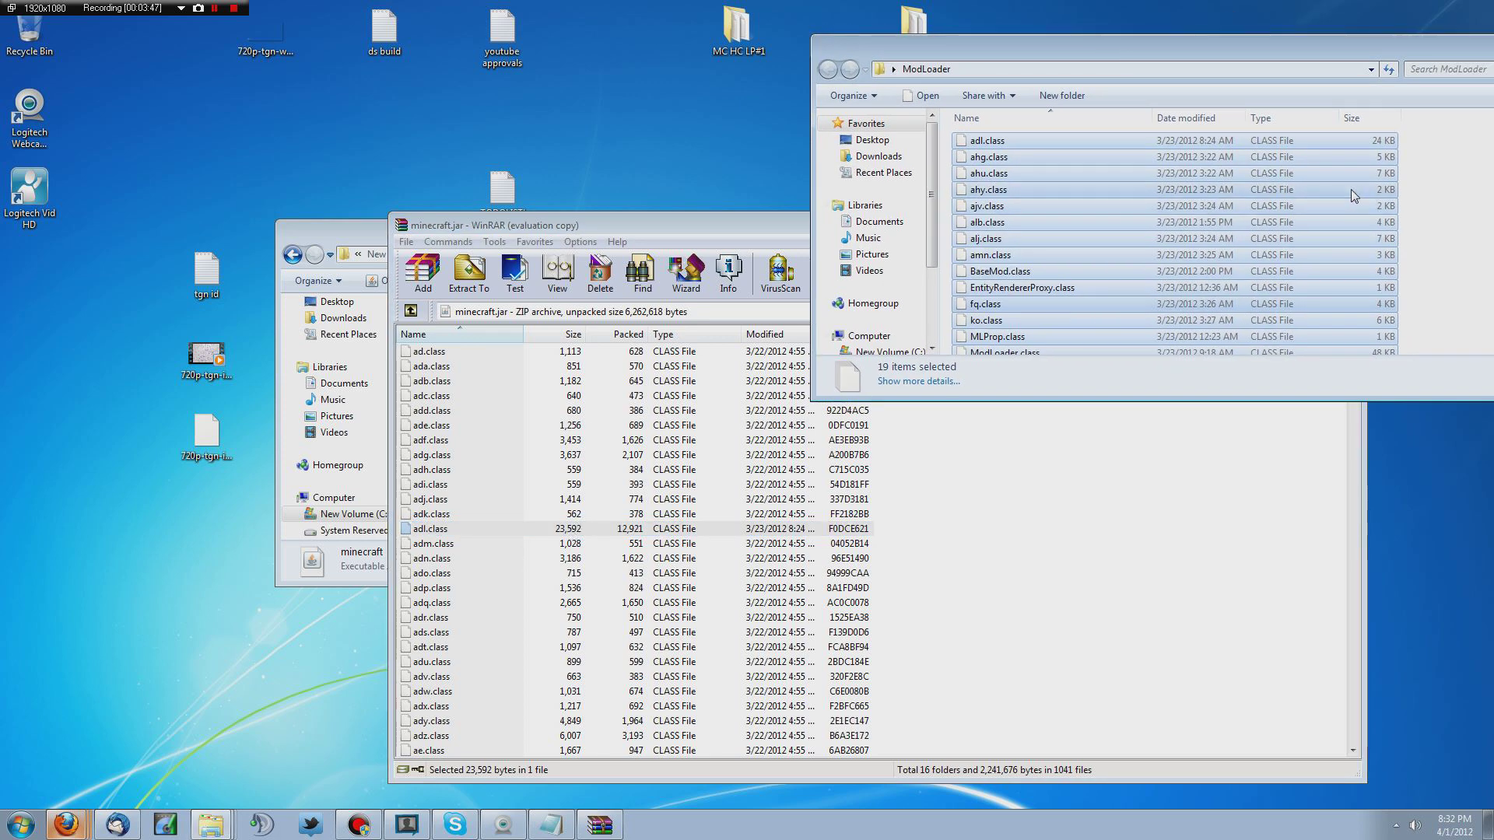
drag(1325, 50, 940, 72)
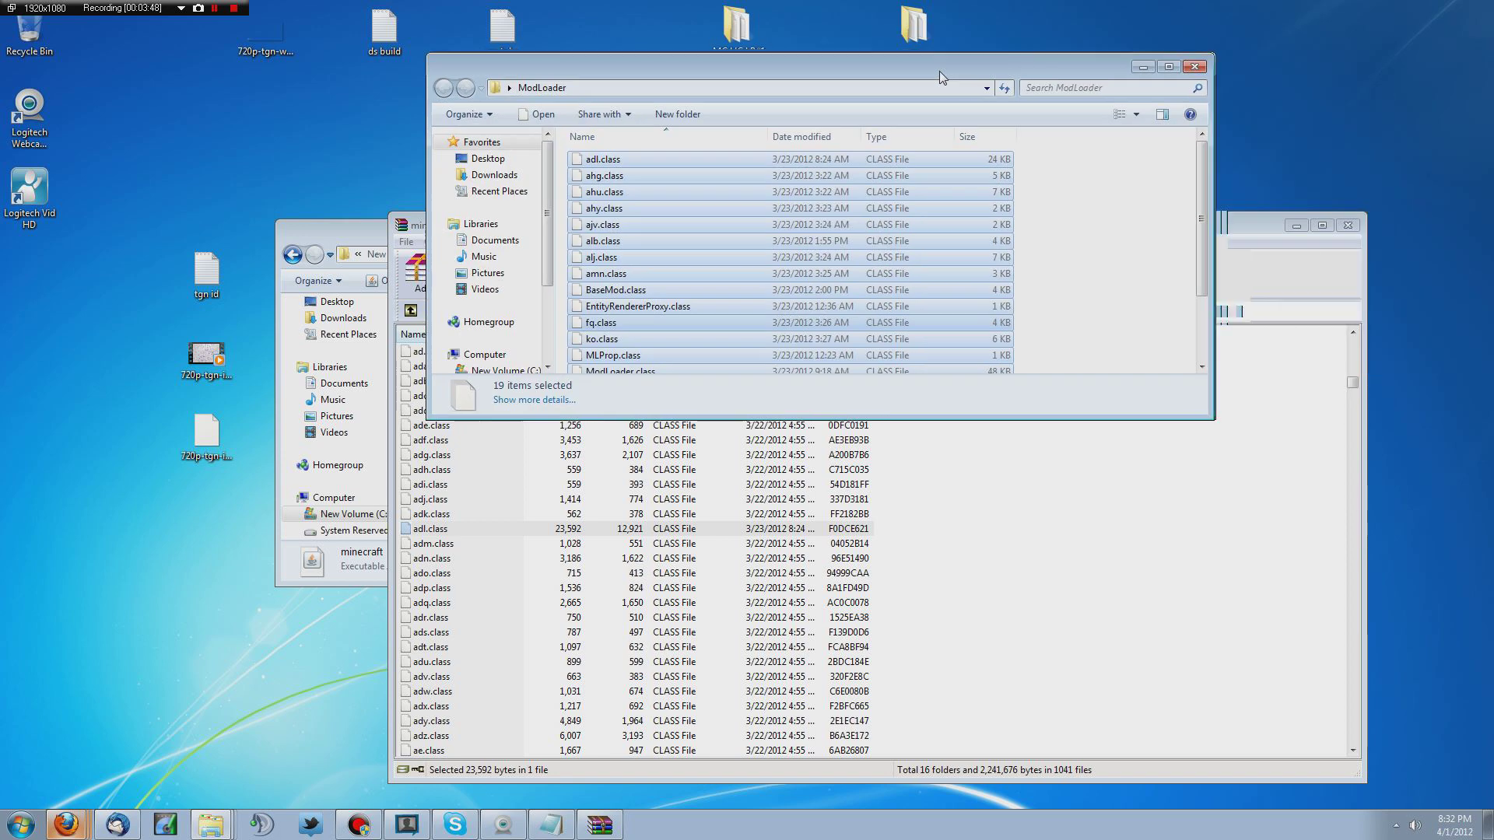
click(1192, 68)
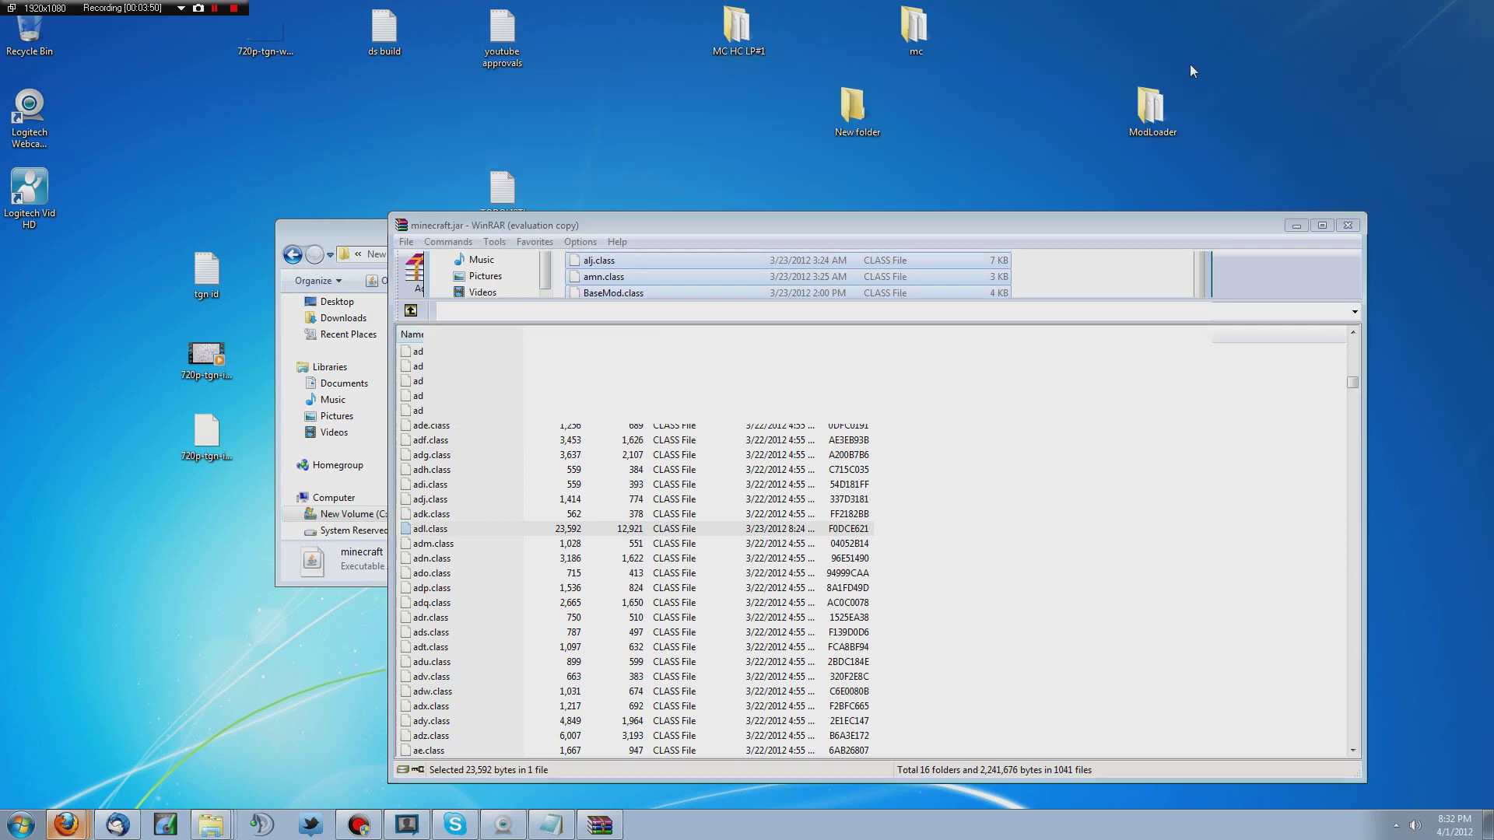
- Close WinRAR so Explorer shows minecraft at 3,937 KB
click(1347, 225)
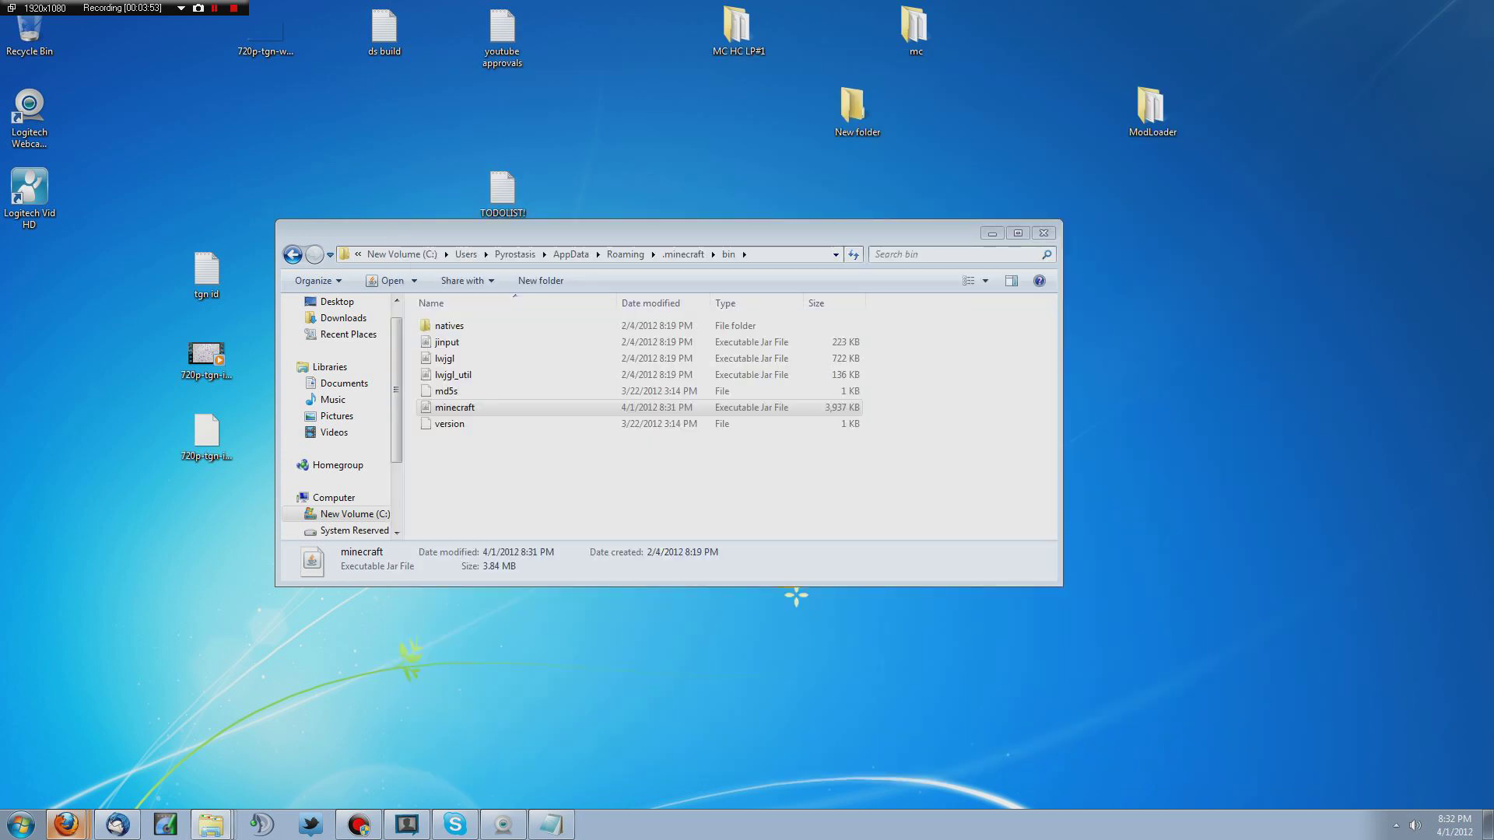